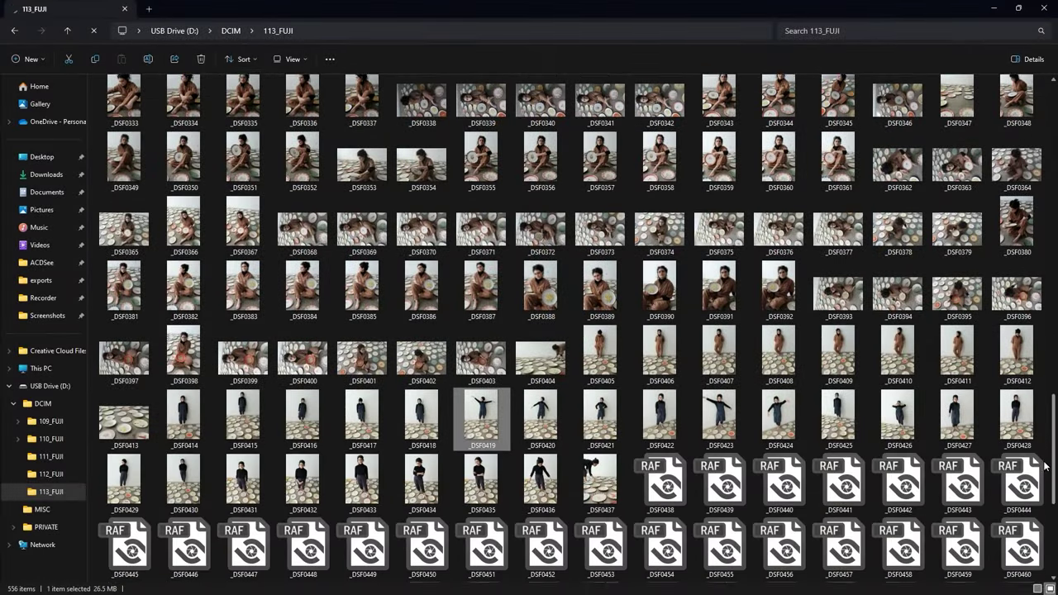
Step: Filter the catalog to one tagged person's 4- and 5-rated photos and preview CeramicPhotoshoot04
{"action": "scroll", "coordinate": [1041, 492], "scroll_direction": "down", "scroll_amount": 3}
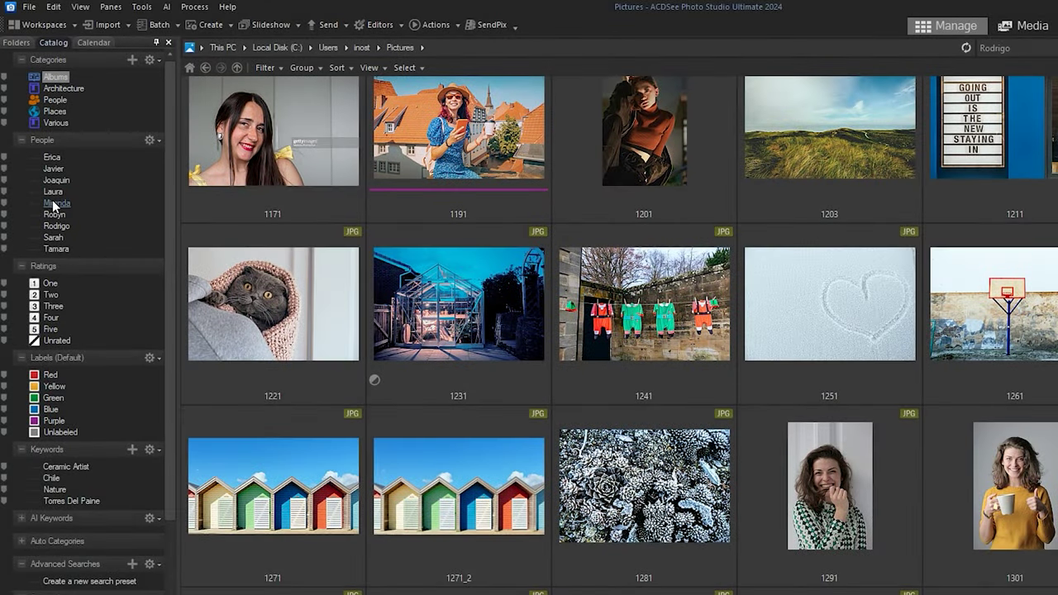
{"action": "left_click", "coordinate": [53, 203]}
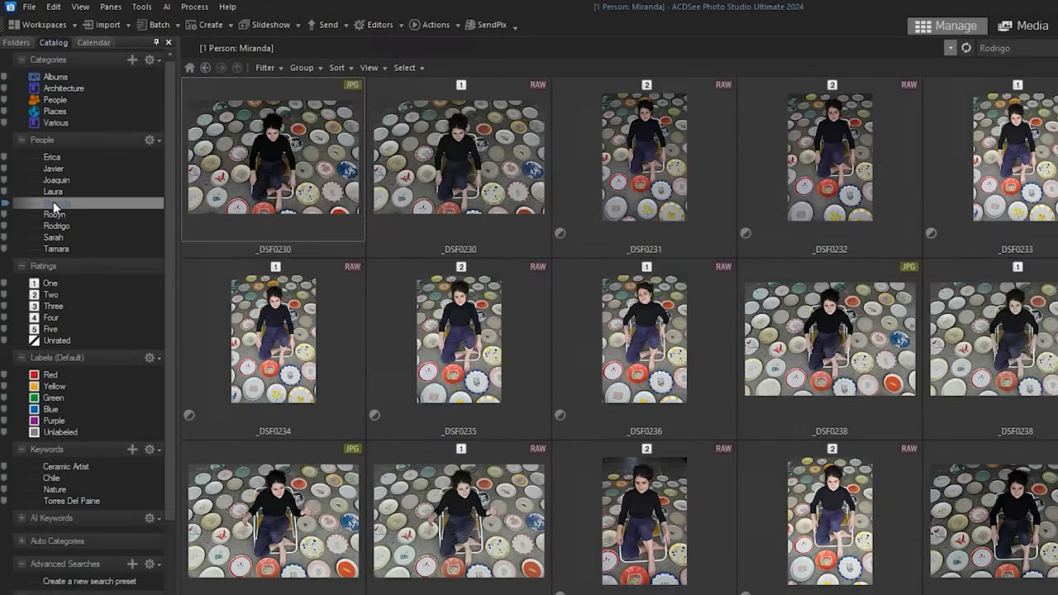
{"action": "left_click", "coordinate": [50, 317]}
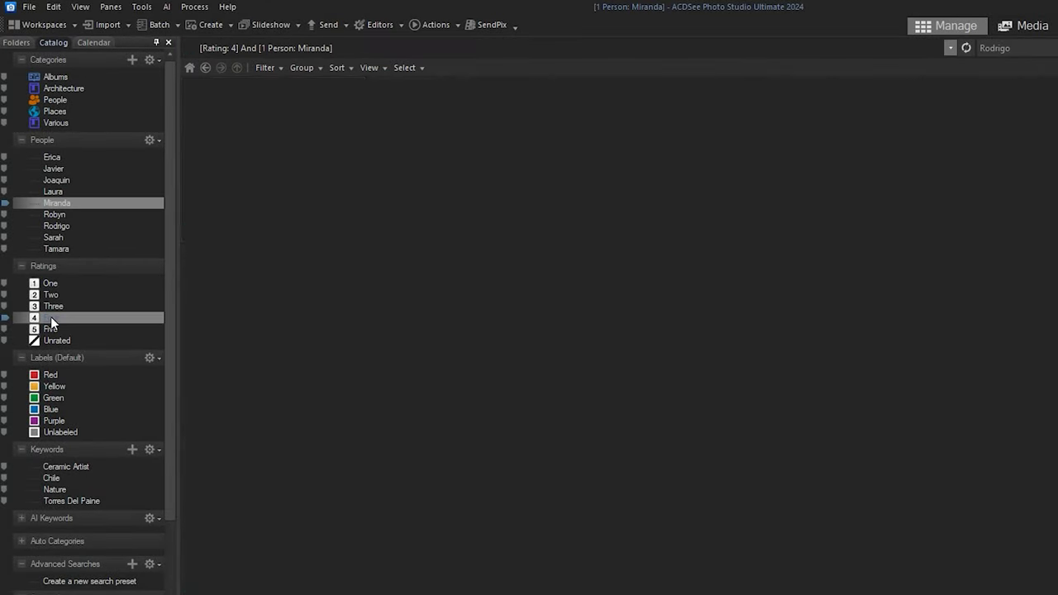
{"action": "left_click", "coordinate": [52, 329], "text": "ctrl"}
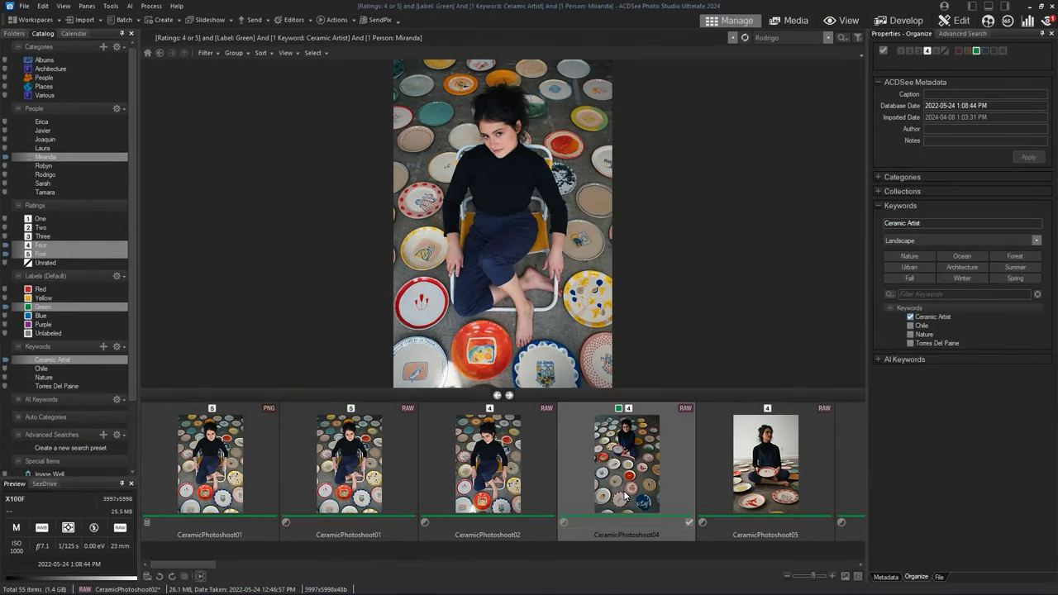
{"action": "left_click", "coordinate": [626, 496]}
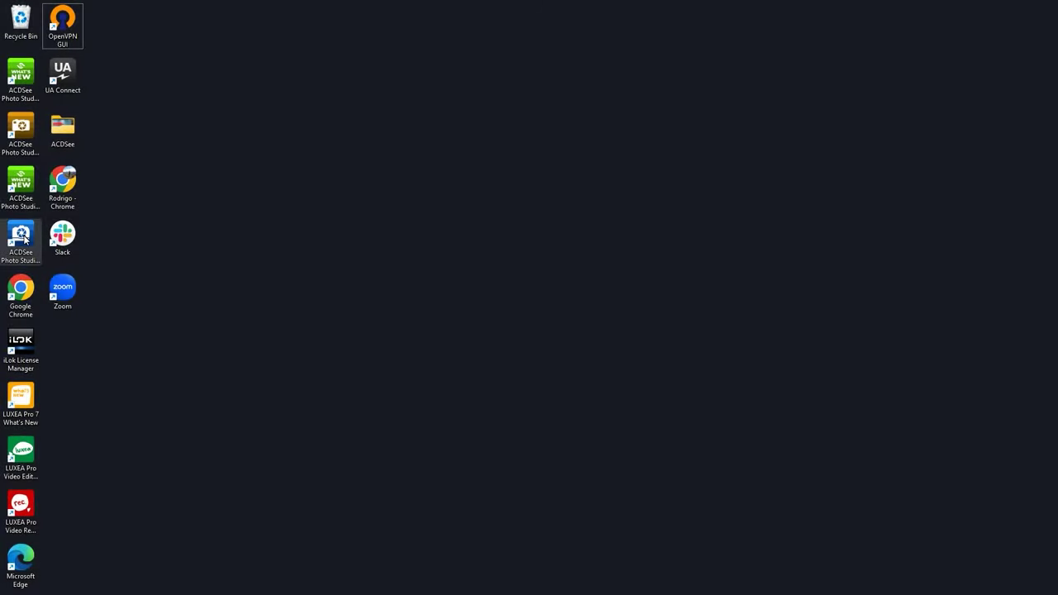
Step: Launch ACDSee and expand the Pictures library to list its subfolders
{"action": "double_click", "coordinate": [22, 235]}
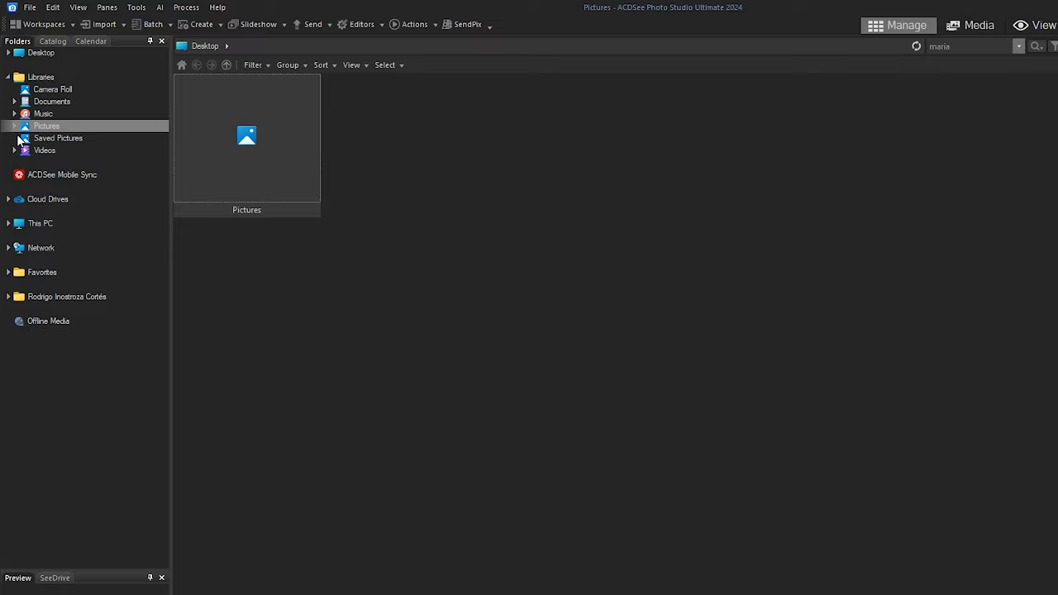
{"action": "left_click", "coordinate": [15, 127]}
{"action": "left_click", "coordinate": [36, 139]}
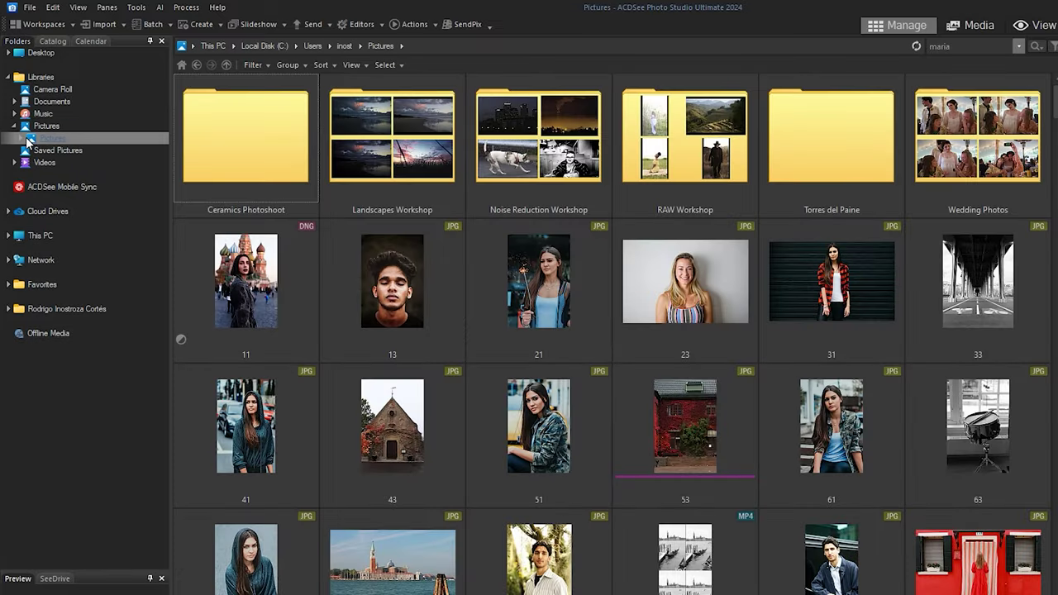
{"action": "left_click", "coordinate": [21, 139]}
Step: In Landscapes Workshop, rename the inner Torres del Paine folder to 'Torres del Paine (Chile)'
{"action": "left_click", "coordinate": [53, 162]}
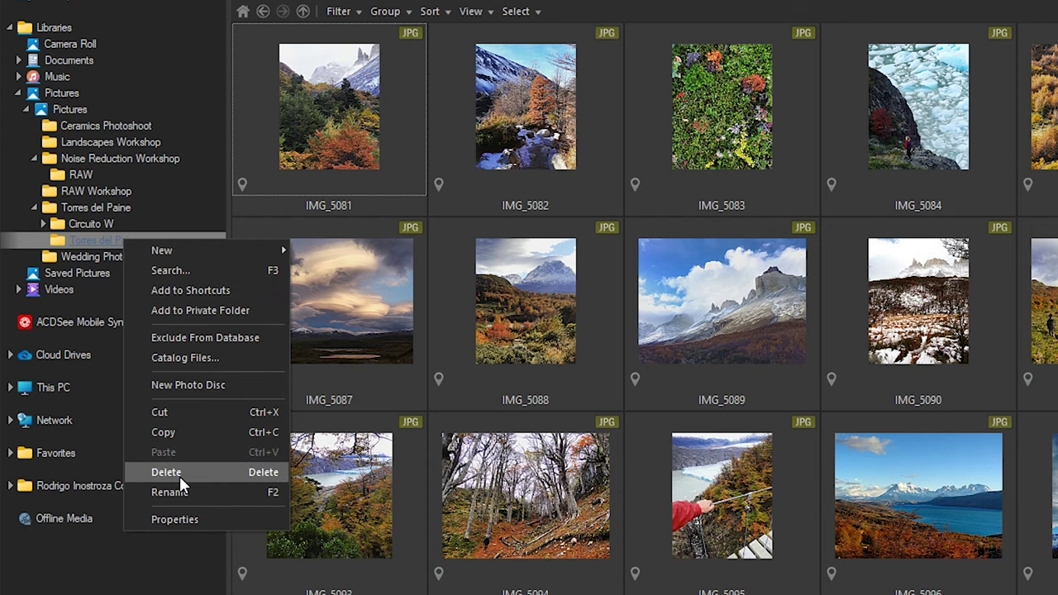
{"action": "left_click", "coordinate": [169, 492]}
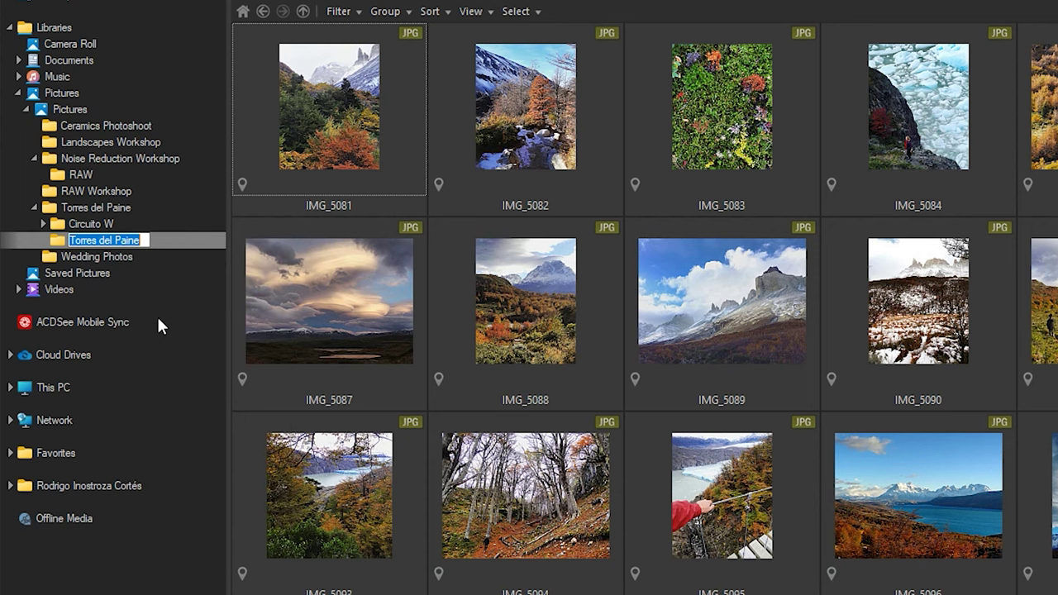
{"action": "key", "text": "Return"}
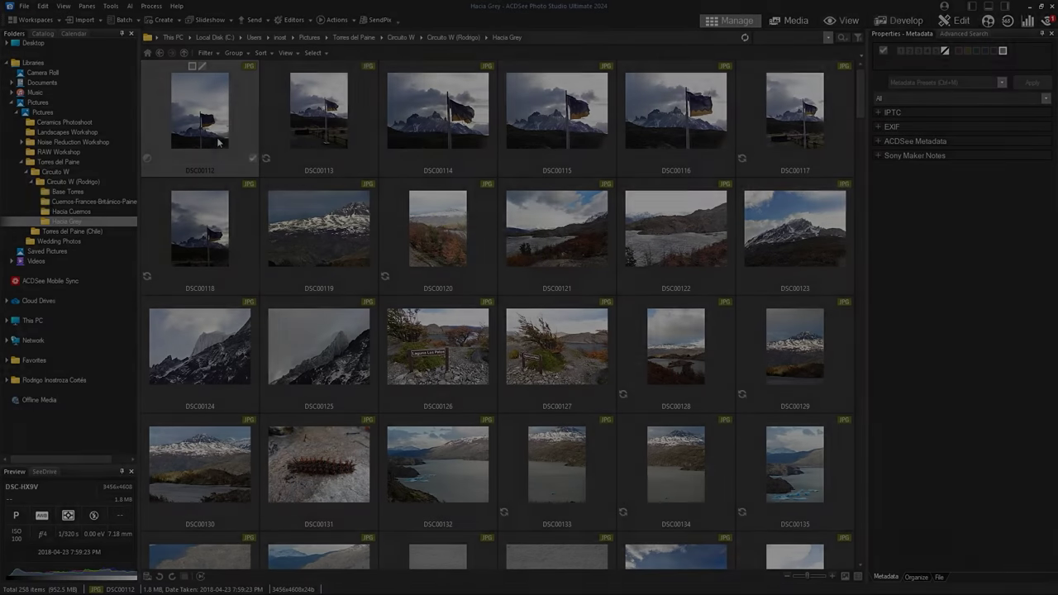
{"action": "mouse_move", "coordinate": [220, 496]}
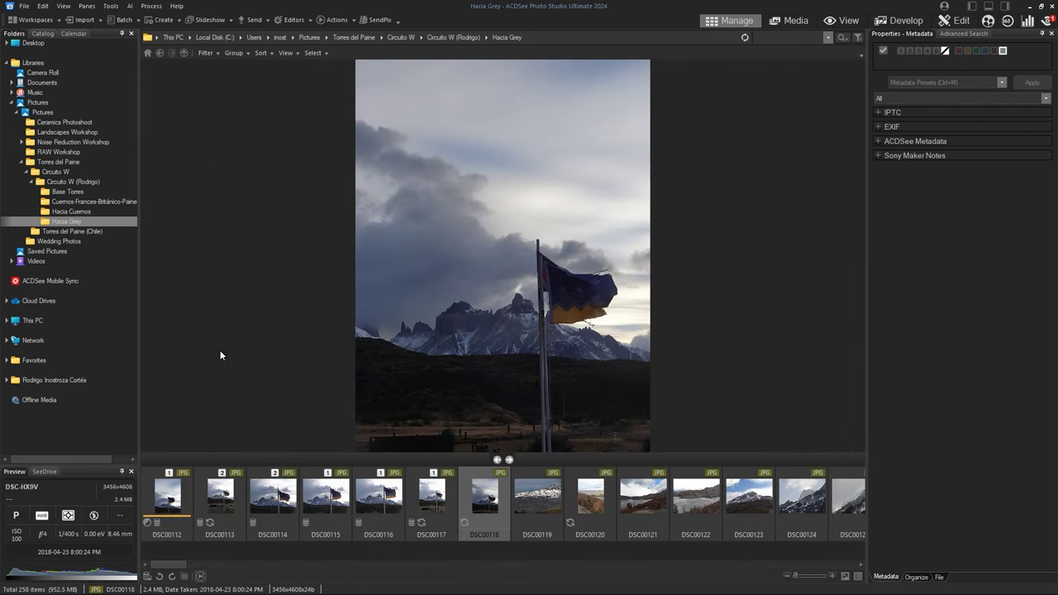
Step: Tag a photo with the Nature keyword, then show all Torres Del Paine keyword photos
{"action": "key", "text": "Right"}
{"action": "key", "text": "Right"}
{"action": "key", "text": "Right"}
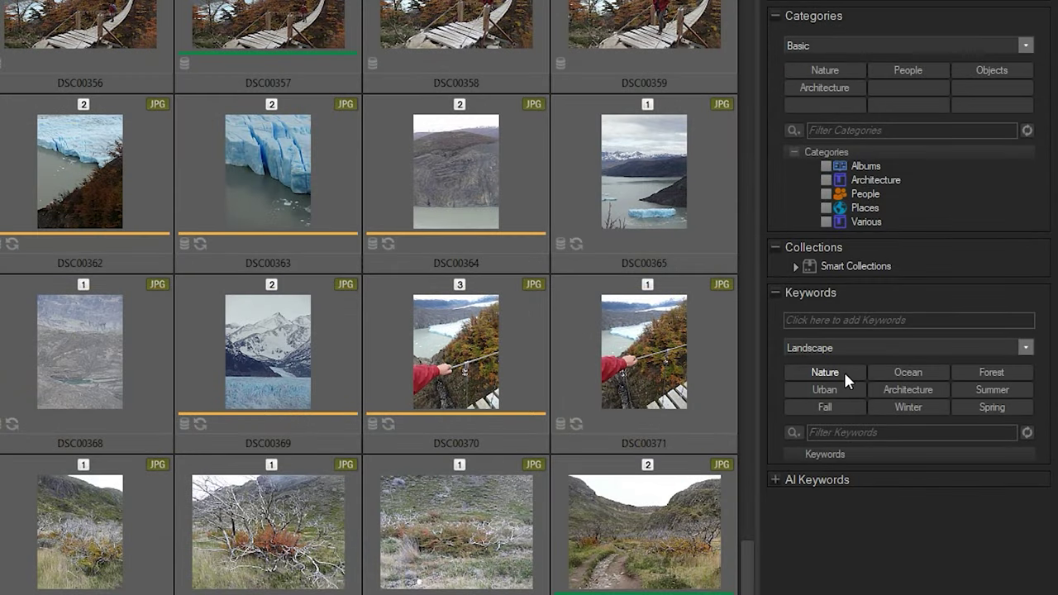
{"action": "left_click", "coordinate": [843, 372]}
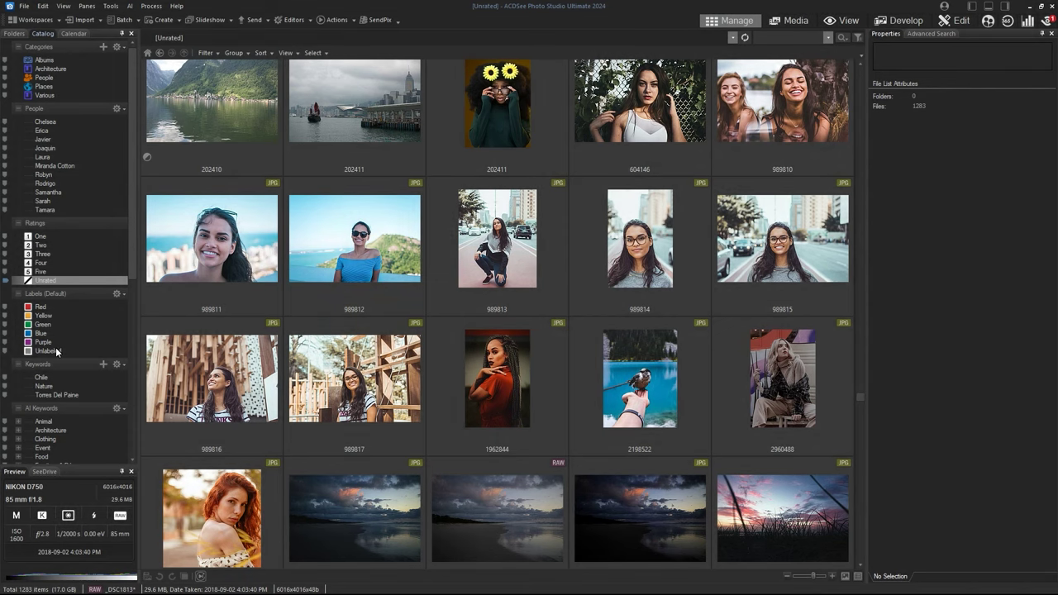
{"action": "left_click", "coordinate": [44, 395]}
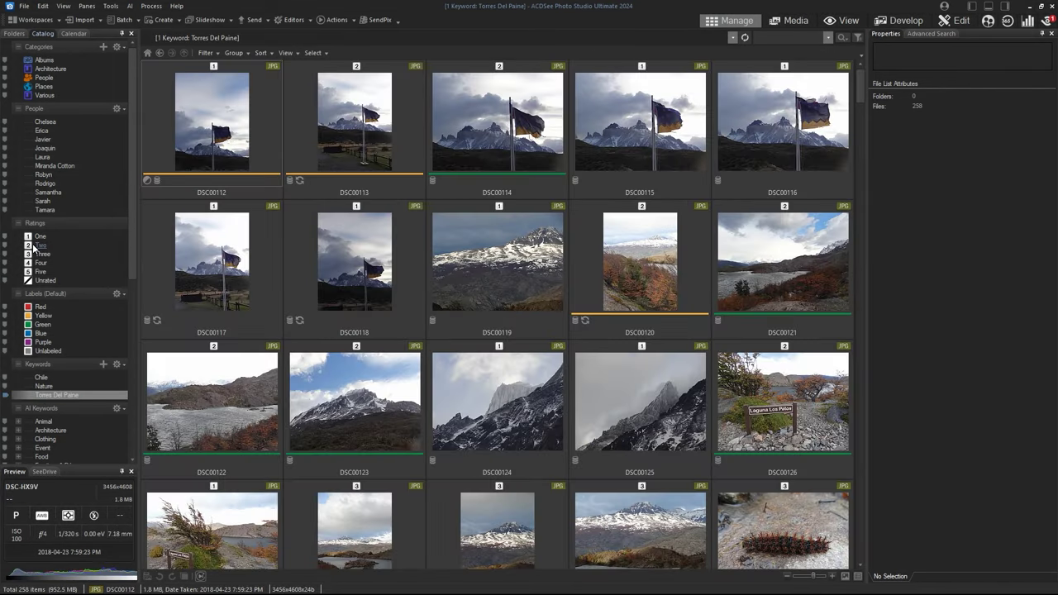
Step: Narrow the results to 2- and 3-rated yellow-labelled photos and select DSC00135
{"action": "left_click", "coordinate": [37, 246]}
{"action": "left_click", "coordinate": [38, 254], "text": "ctrl"}
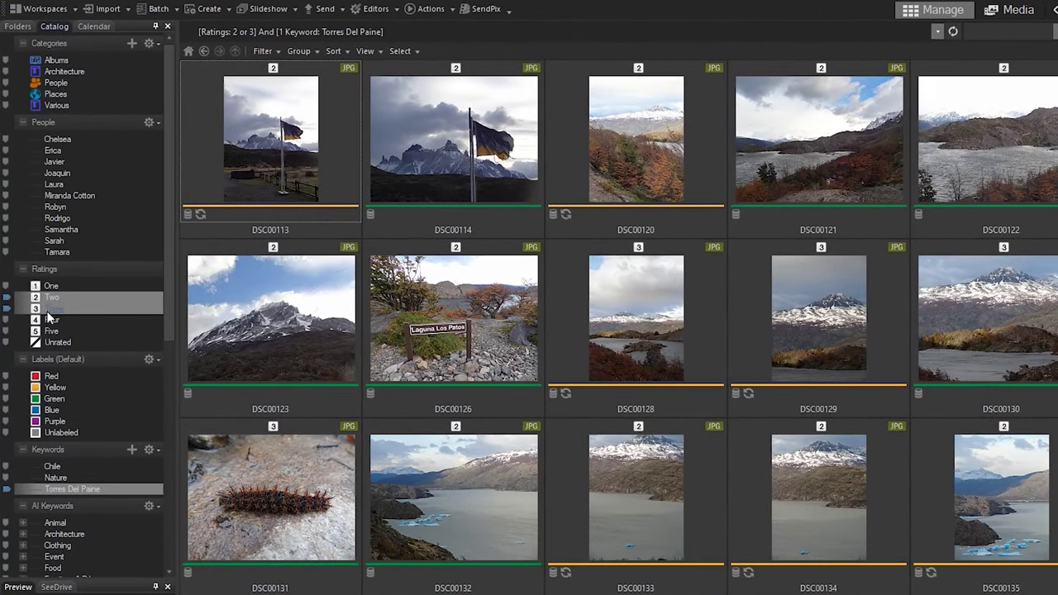
{"action": "left_click", "coordinate": [45, 388]}
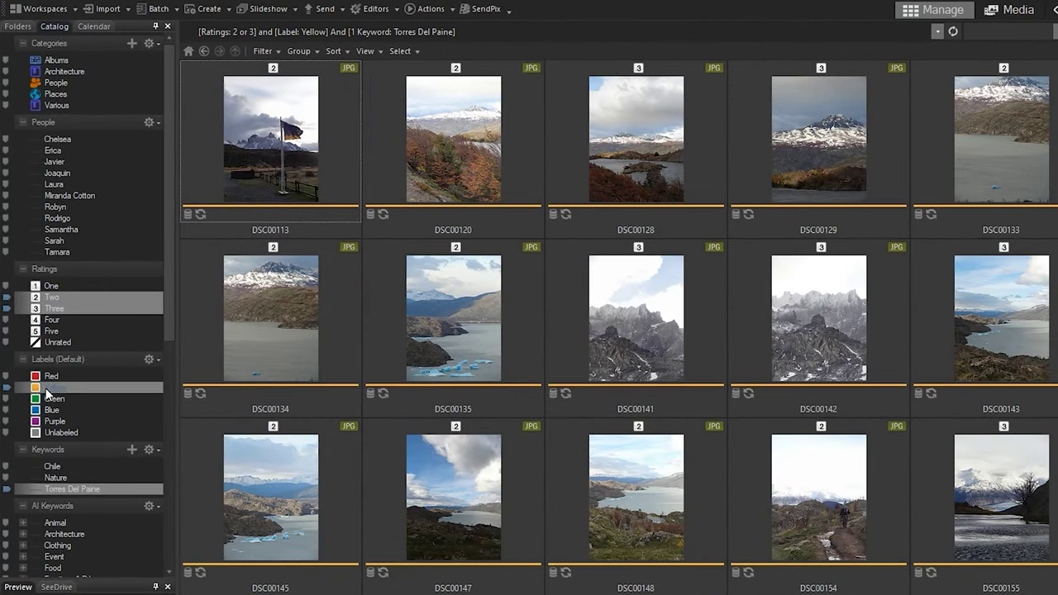
{"action": "left_click", "coordinate": [447, 362]}
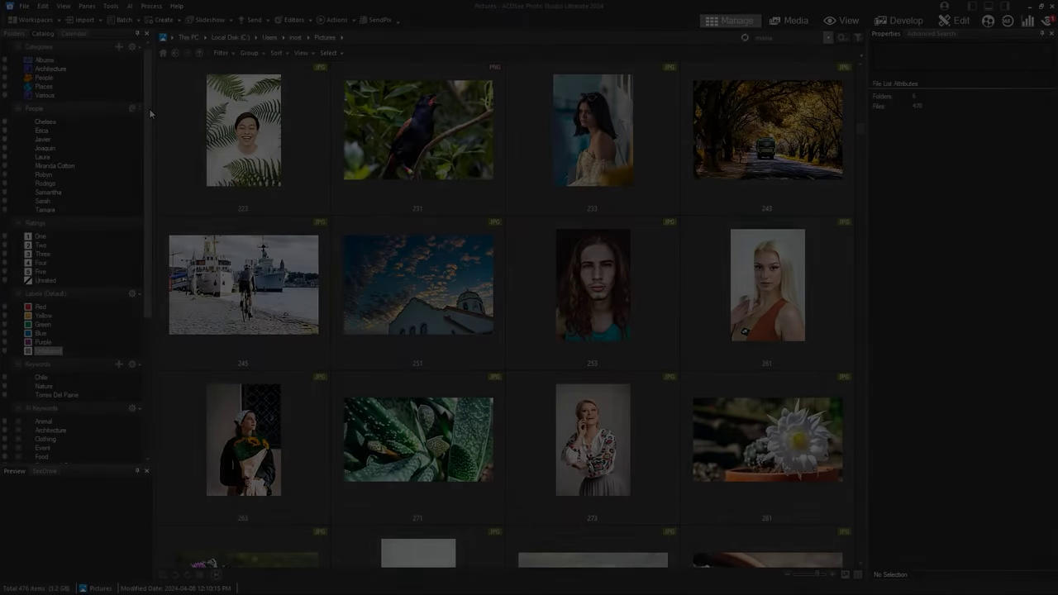
{"action": "left_click_drag", "start_coordinate": [149, 108], "coordinate": [157, 245]}
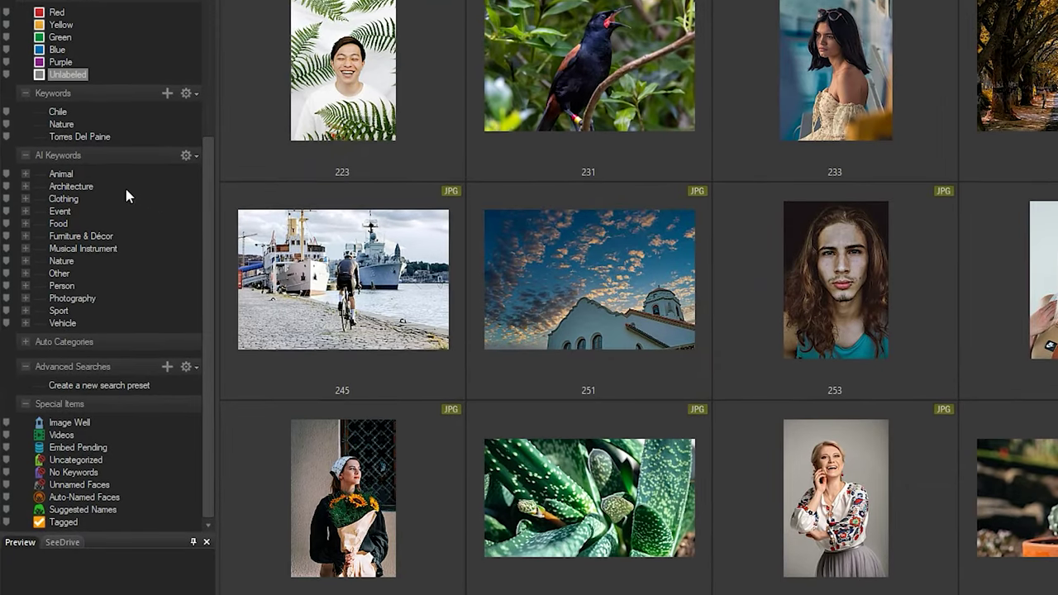
Step: Show AI-keyword results for Animal > Bird, Event > Fireworks and Vehicle > Car in turn
{"action": "left_click", "coordinate": [56, 174]}
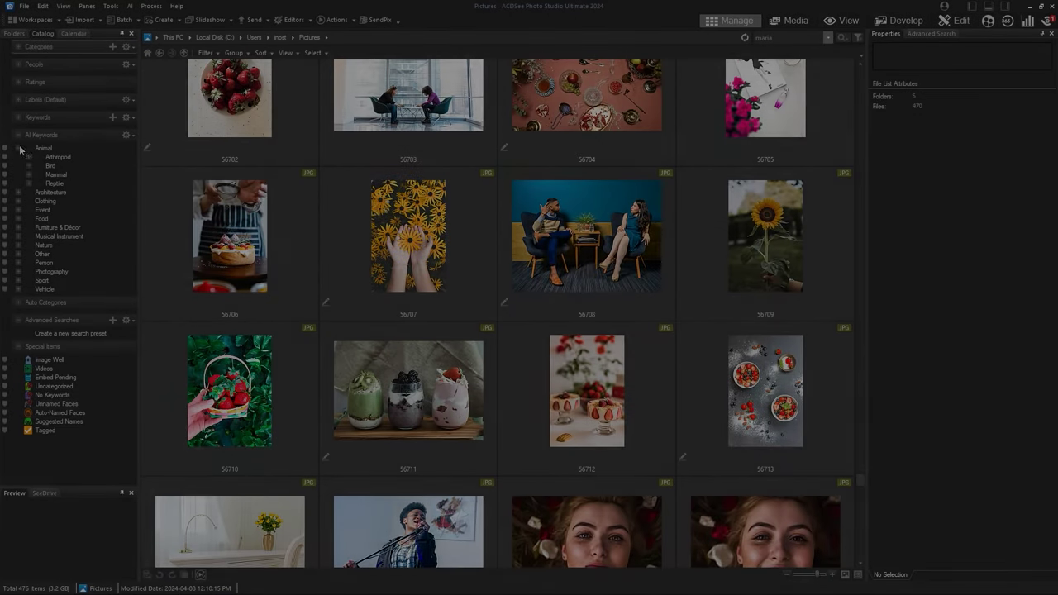
{"action": "left_click", "coordinate": [49, 166]}
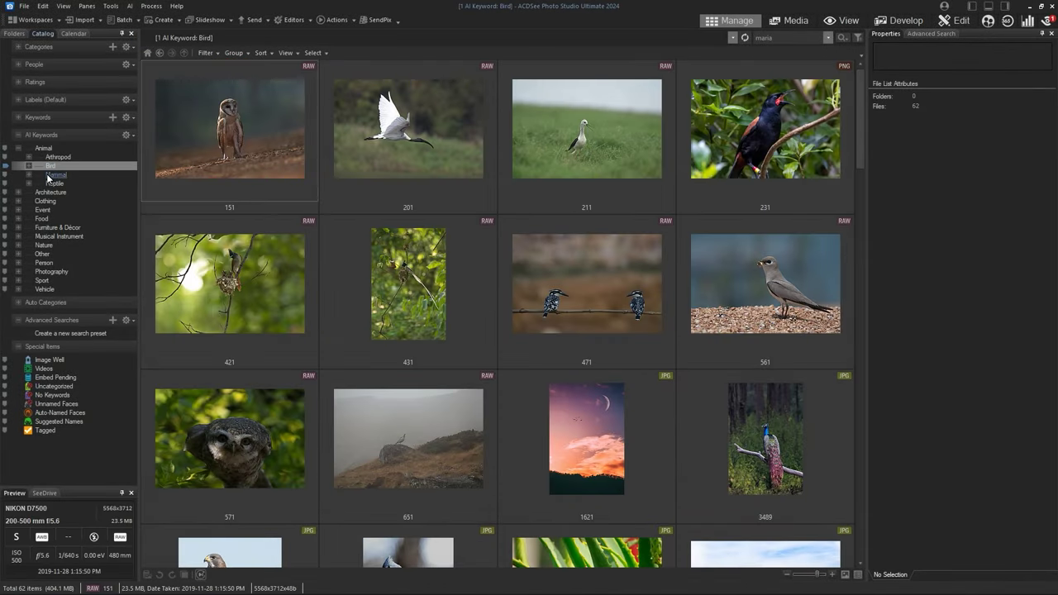
{"action": "left_click", "coordinate": [18, 211]}
{"action": "left_click", "coordinate": [48, 238]}
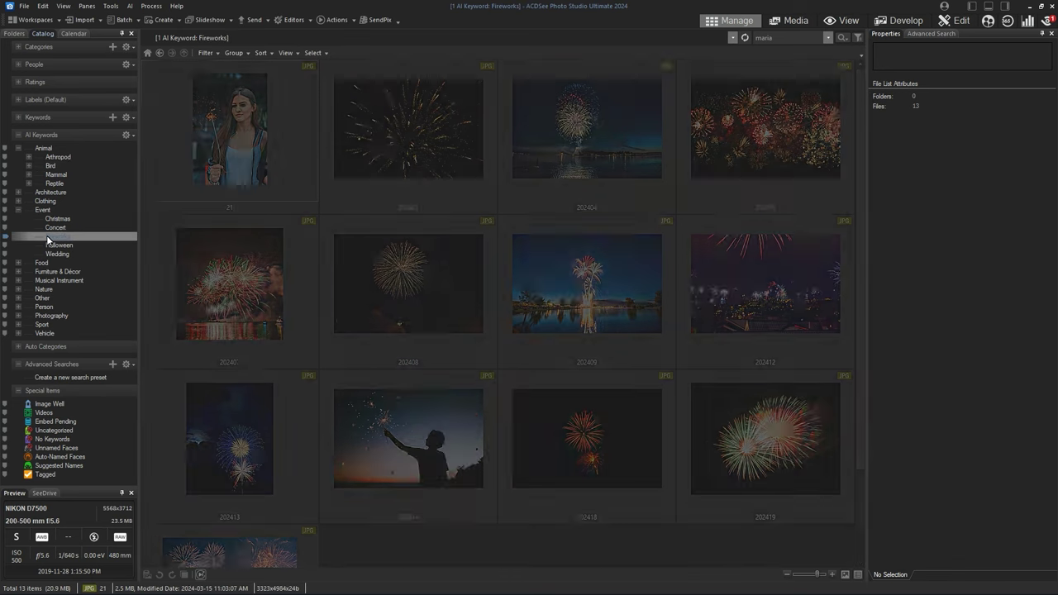
{"action": "left_click", "coordinate": [19, 333]}
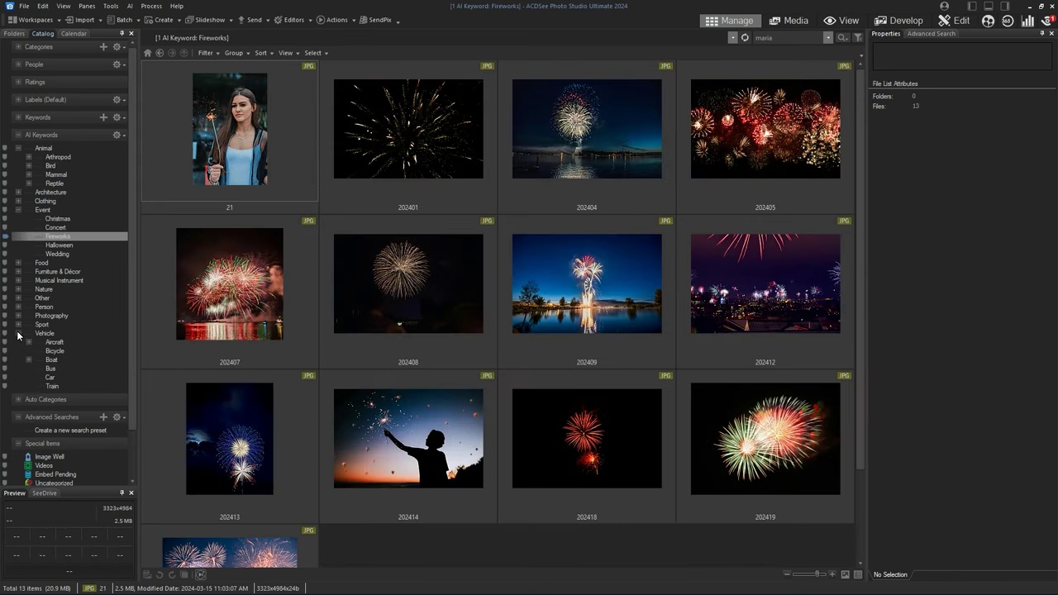
{"action": "left_click", "coordinate": [50, 377]}
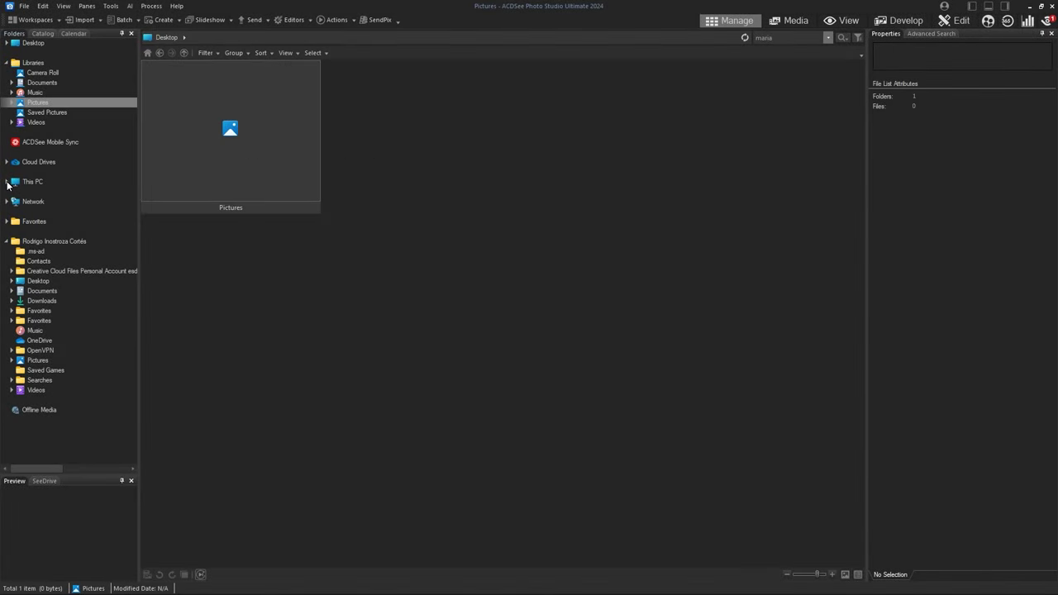
Step: Browse to the USB drive's DCIM > 113_FUJI folder and reveal the Ceramics Photoshoot folder
{"action": "left_click", "coordinate": [7, 182]}
{"action": "left_click", "coordinate": [10, 202]}
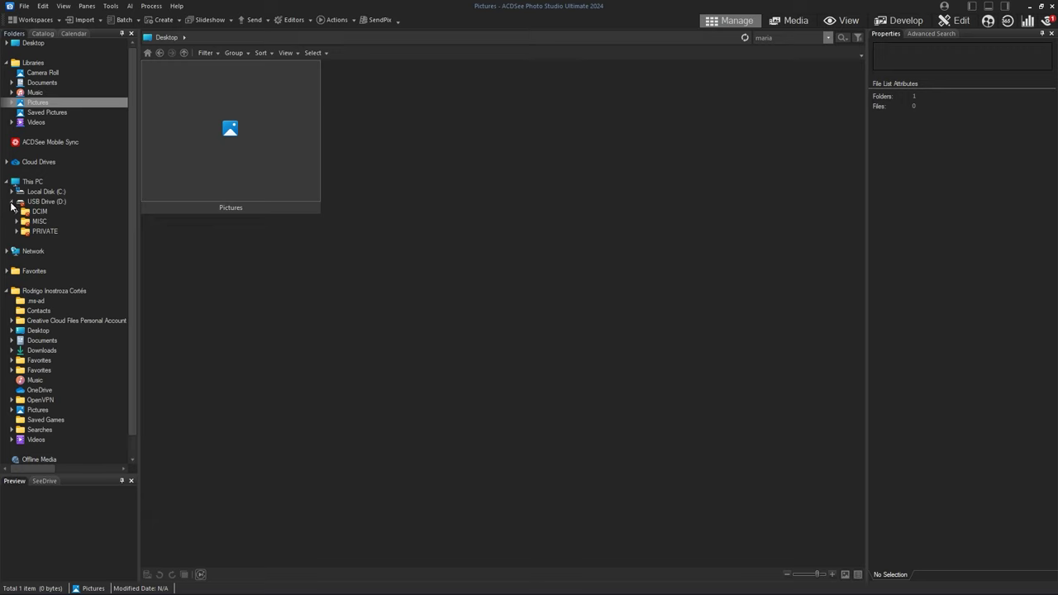
{"action": "left_click", "coordinate": [16, 212]}
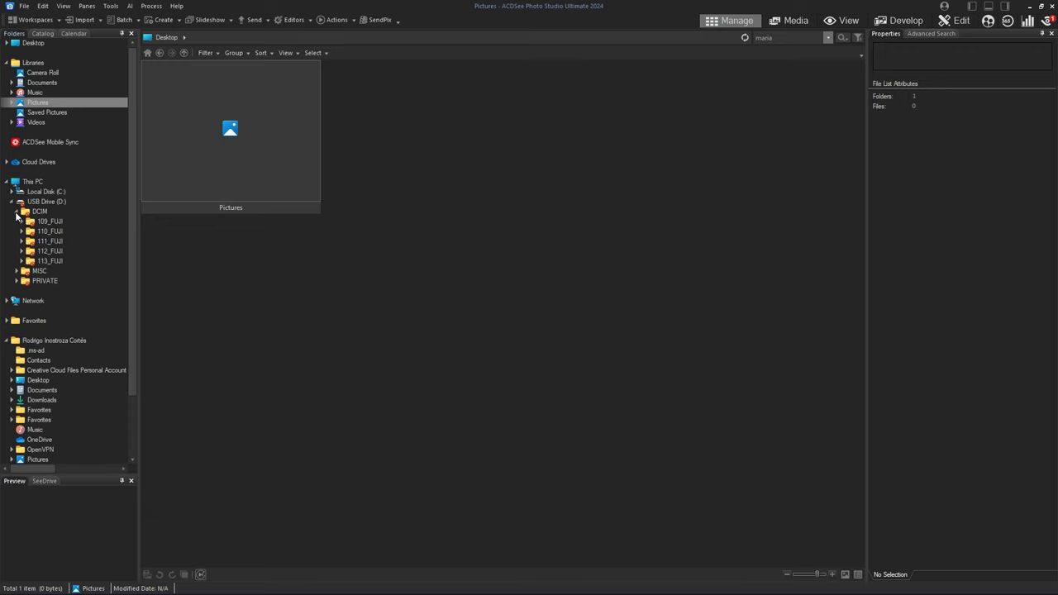
{"action": "left_click", "coordinate": [47, 261]}
{"action": "left_click", "coordinate": [614, 323]}
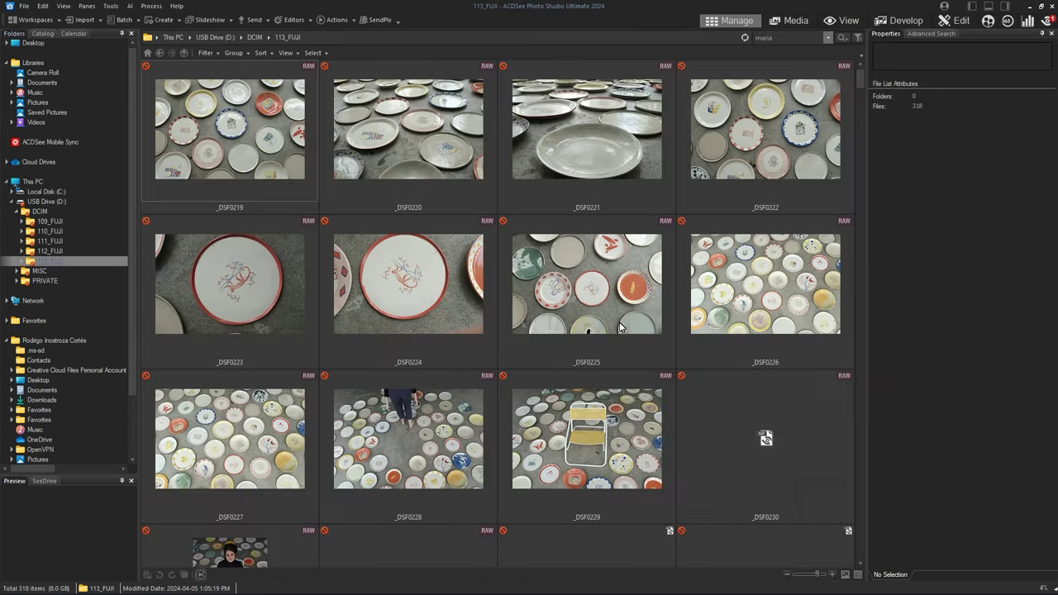
{"action": "left_click", "coordinate": [12, 102]}
{"action": "left_click", "coordinate": [16, 112]}
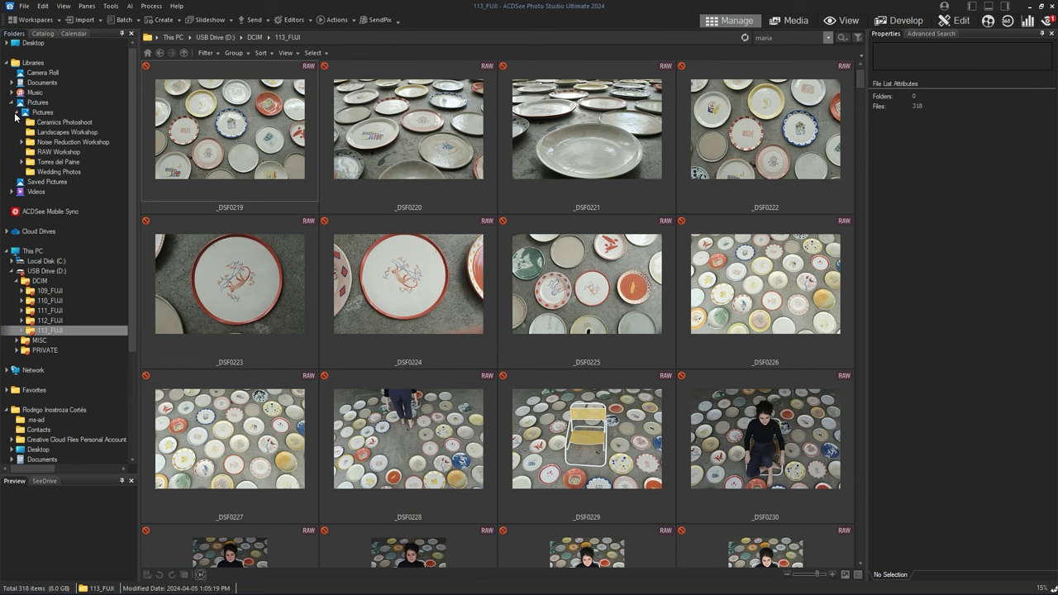
{"action": "left_click", "coordinate": [58, 331]}
Step: Copy all 318 113_FUJI photos into Ceramics Photoshoot and open that folder
{"action": "left_click", "coordinate": [282, 99]}
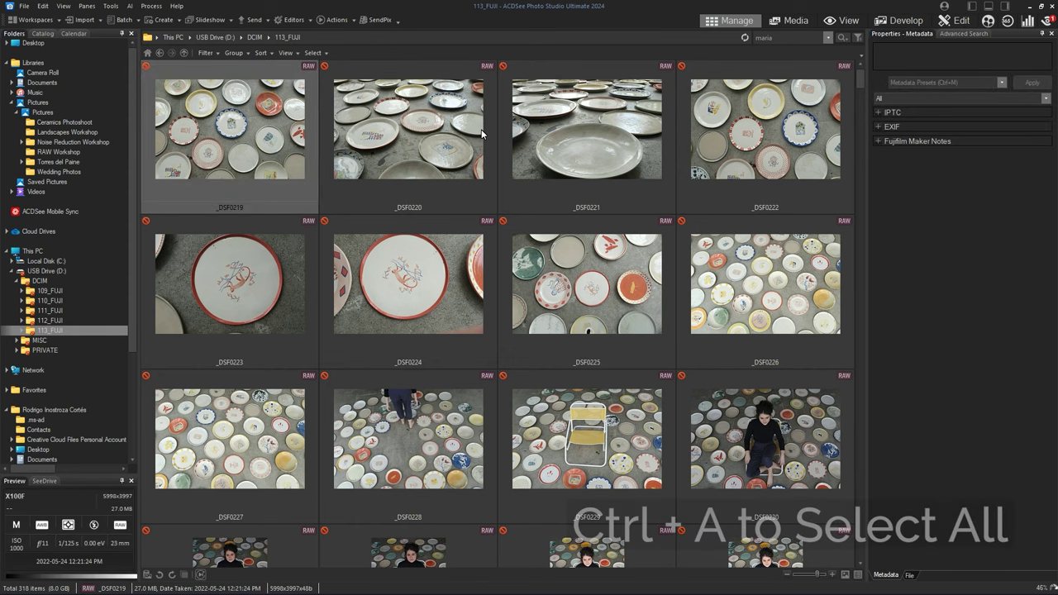
{"action": "key", "text": "ctrl+a"}
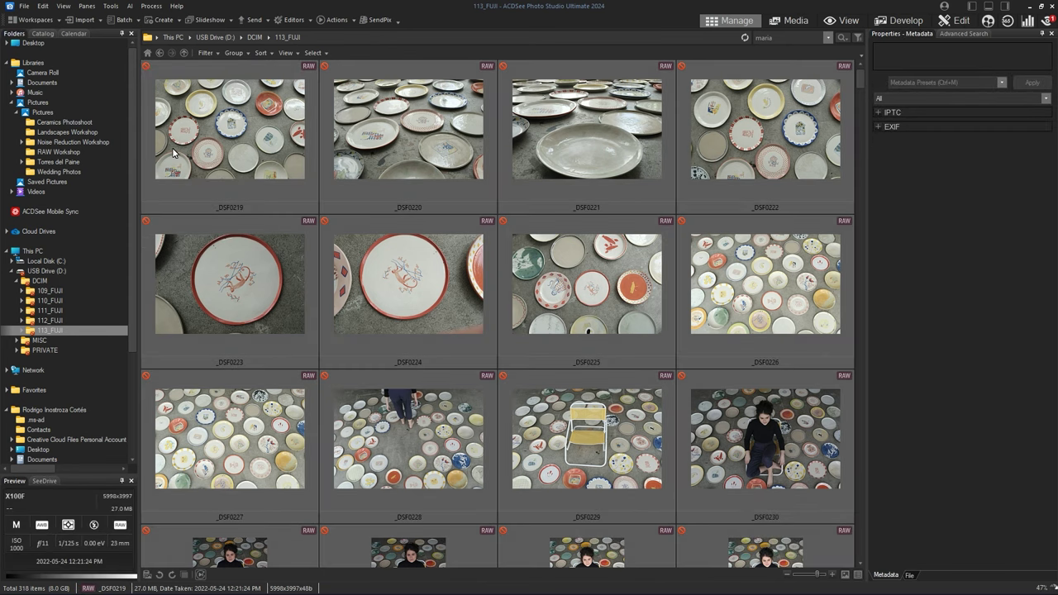
{"action": "left_click_drag", "start_coordinate": [71, 124], "coordinate": [71, 124]}
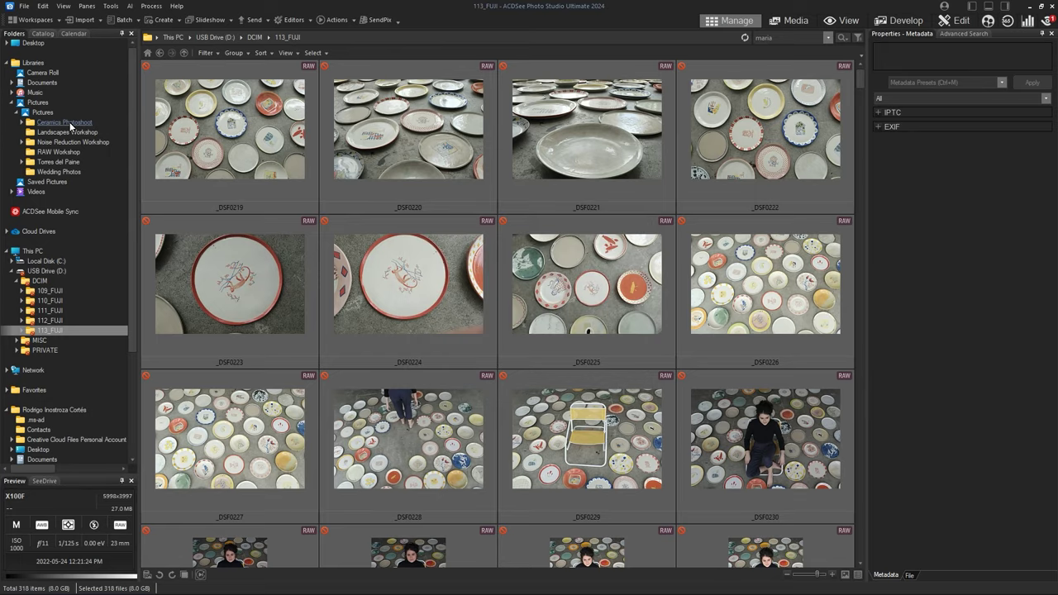
{"action": "left_click", "coordinate": [71, 124]}
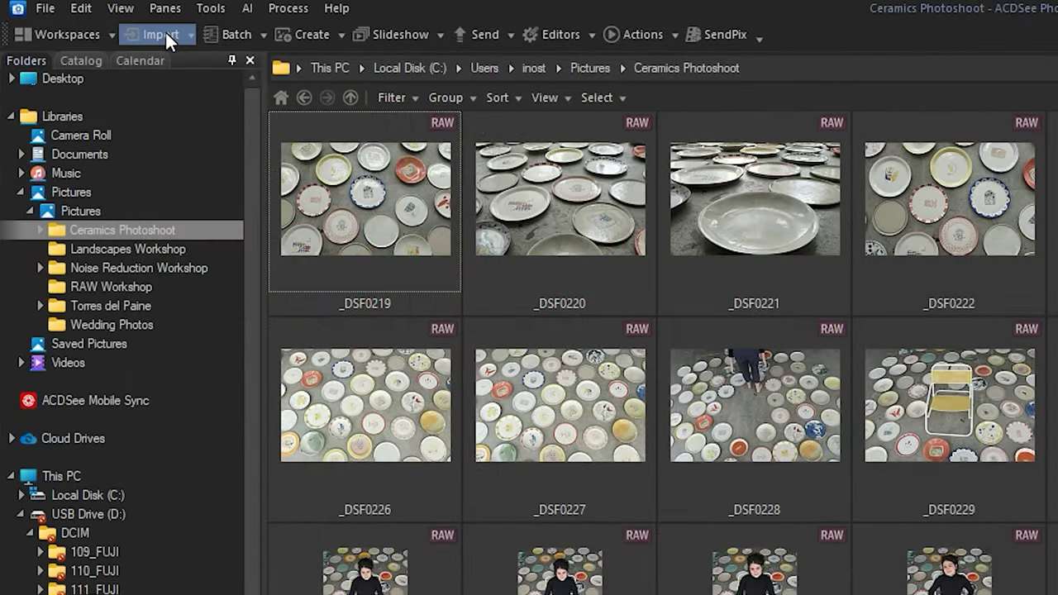
{"action": "left_click", "coordinate": [166, 30]}
{"action": "left_click", "coordinate": [166, 53]}
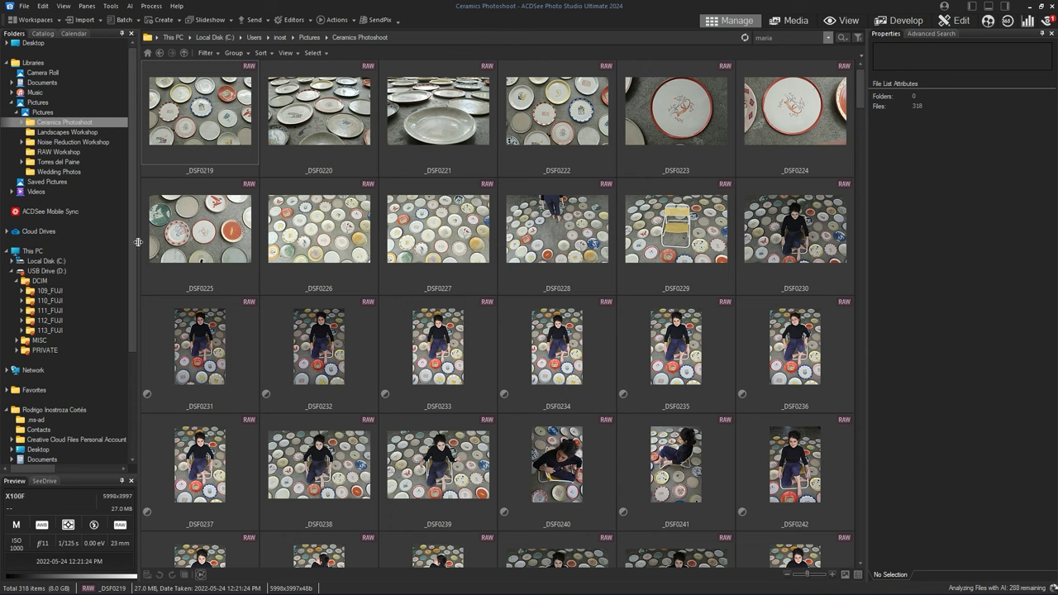
Step: Select every Ceramics Photoshoot photo and add the keyword 'Ceramic Artist' to them
{"action": "left_click", "coordinate": [199, 135]}
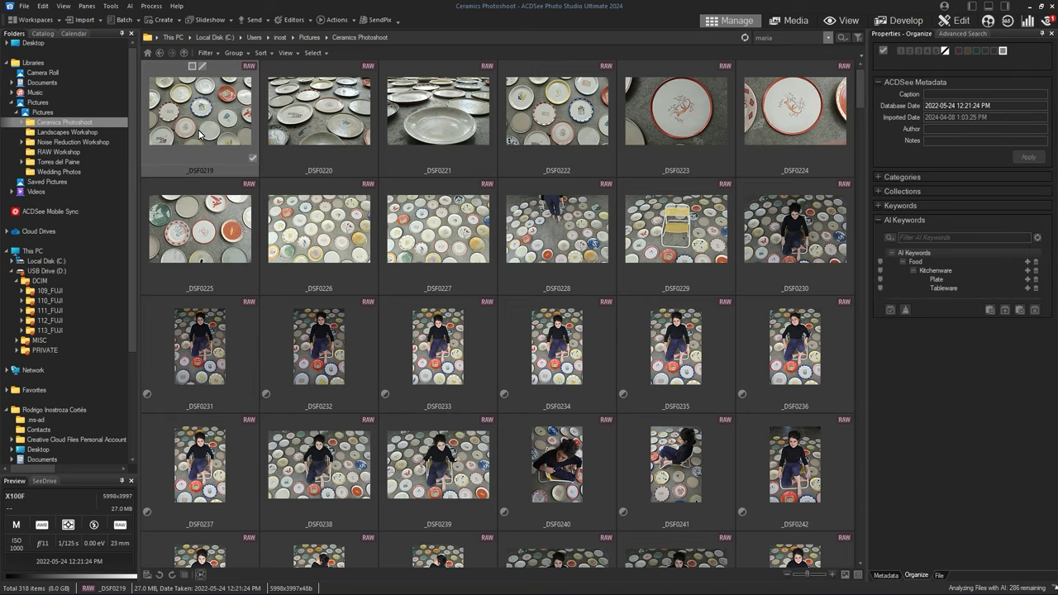
{"action": "key", "text": "ctrl+a"}
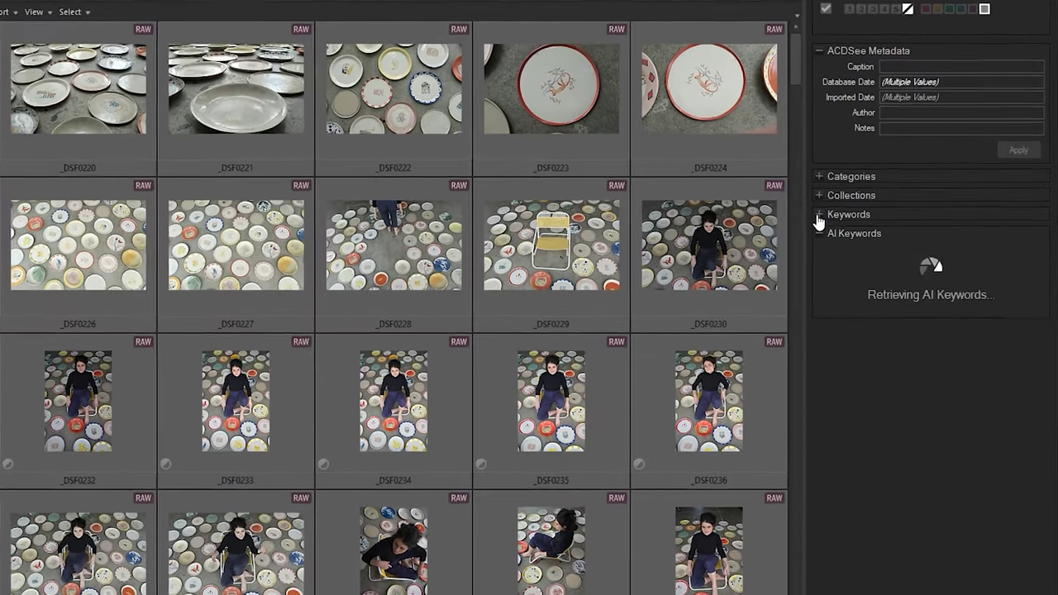
{"action": "left_click", "coordinate": [881, 206]}
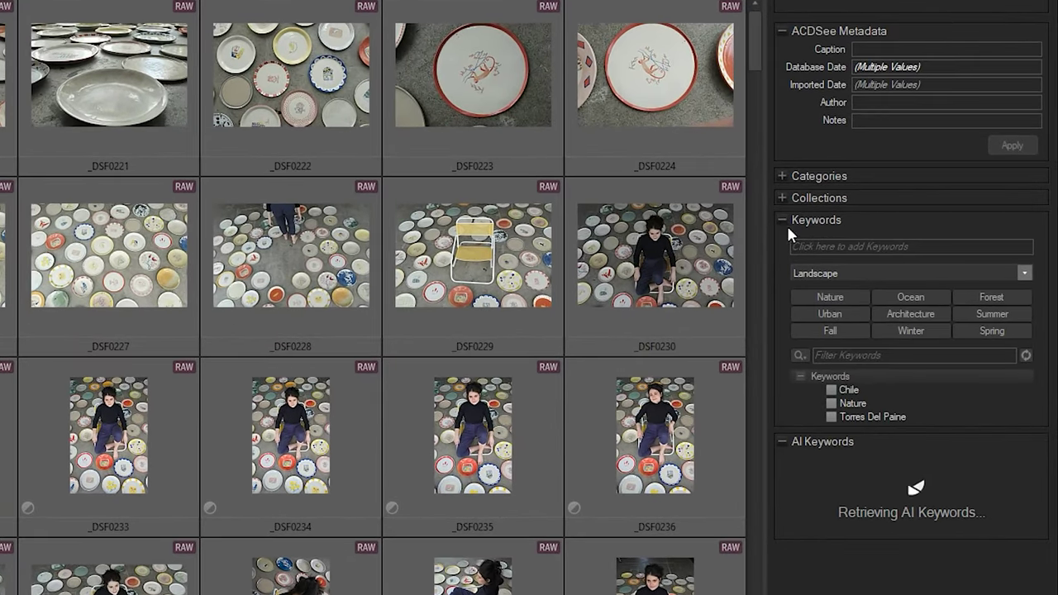
{"action": "left_click", "coordinate": [794, 246]}
{"action": "type", "text": "Ceramic Artist"}
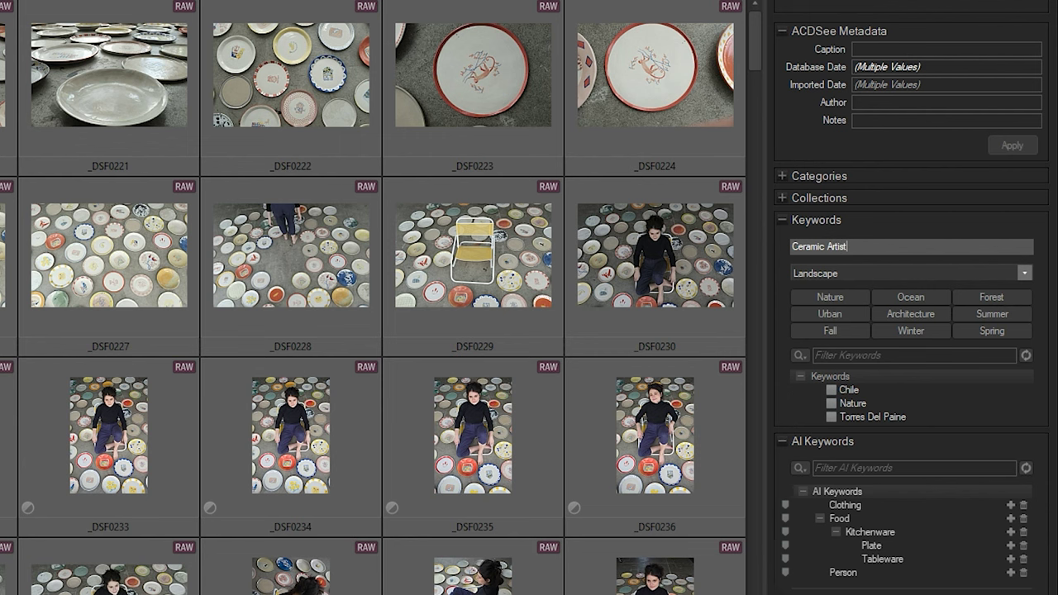
{"action": "key", "text": "Return"}
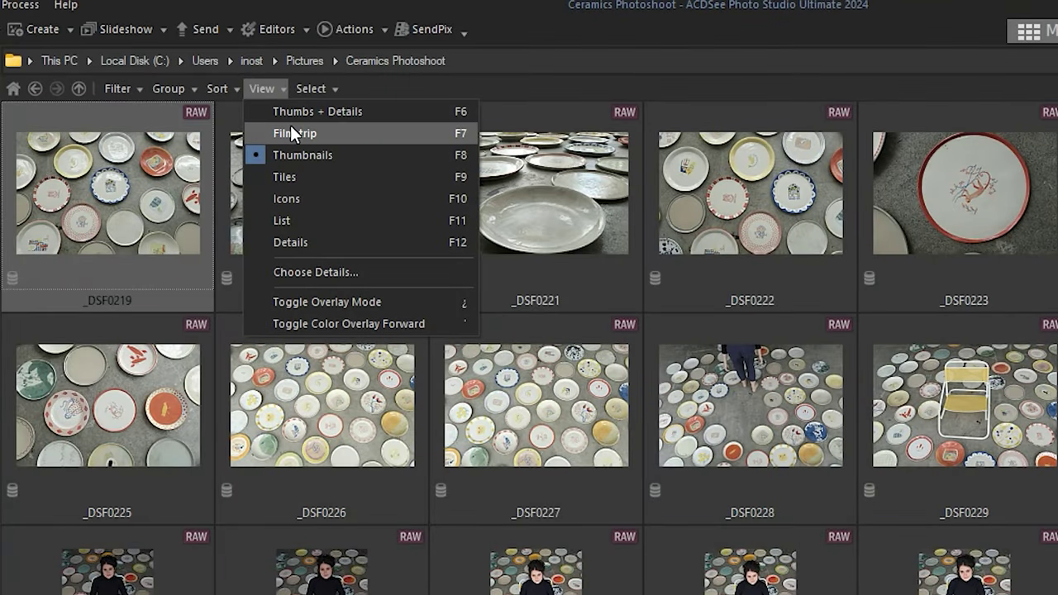
Step: Switch to the filmstrip view and rate _DSF0225 through _DSF0231 as 1 or 2
{"action": "left_click", "coordinate": [291, 133]}
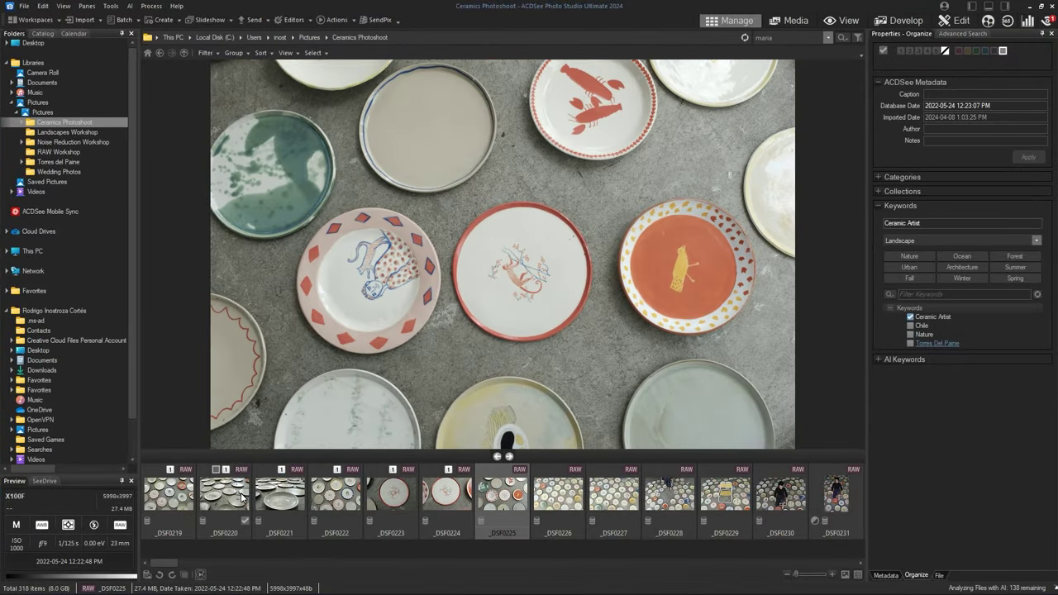
{"action": "key", "text": "ctrl+1"}
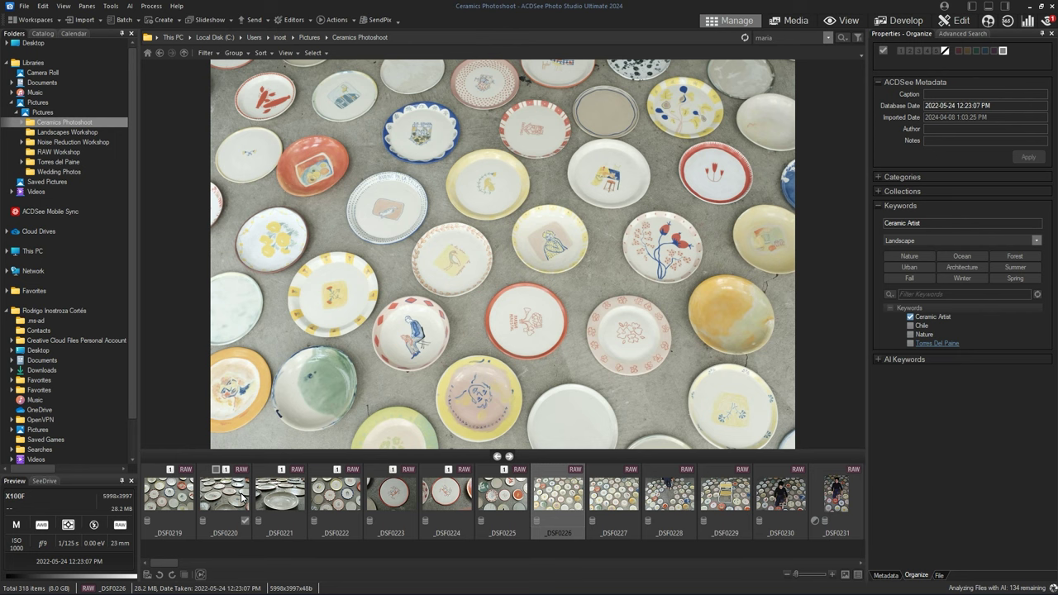
{"action": "key", "text": "ctrl+2"}
{"action": "key", "text": "ctrl+1"}
{"action": "key", "text": "ctrl+1"}
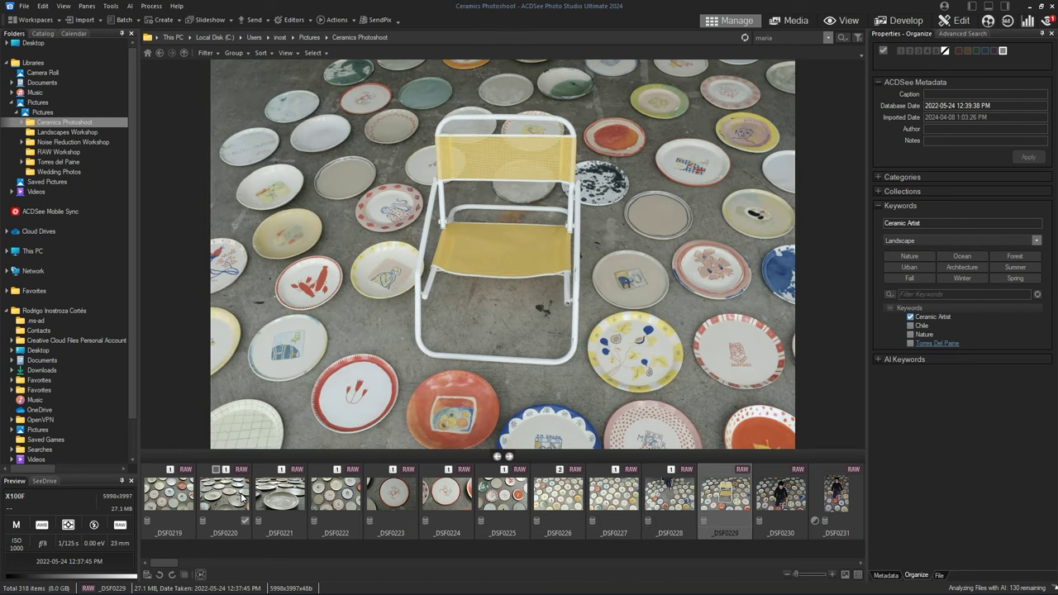
{"action": "key", "text": "ctrl+1"}
{"action": "key", "text": "ctrl+1"}
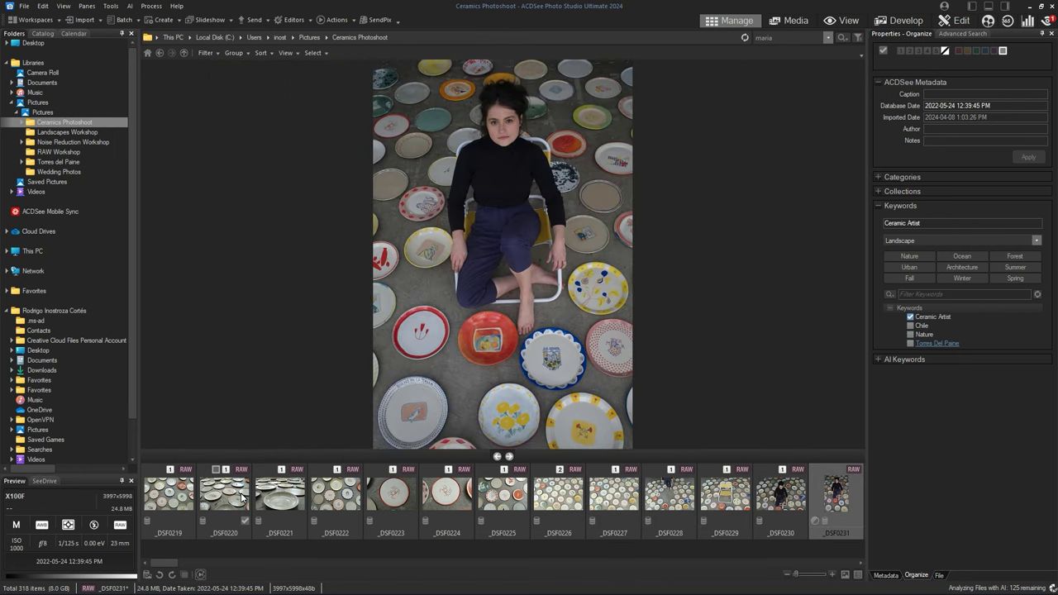
{"action": "key", "text": "ctrl+2"}
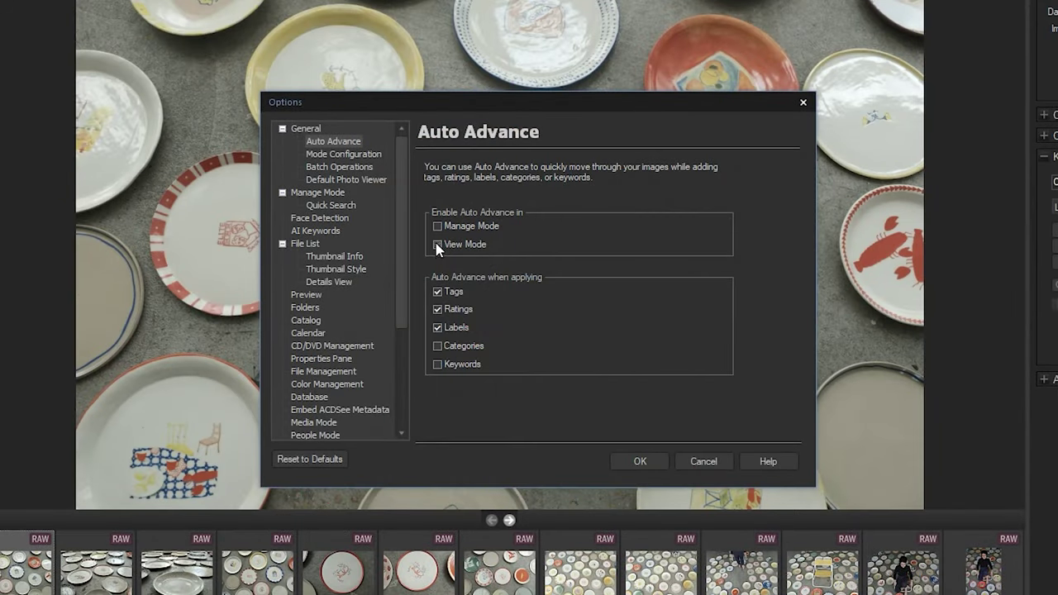
Step: Enable Auto Advance and rate the remaining photos 1 or 2 through to _DSF0536
{"action": "left_click", "coordinate": [645, 456]}
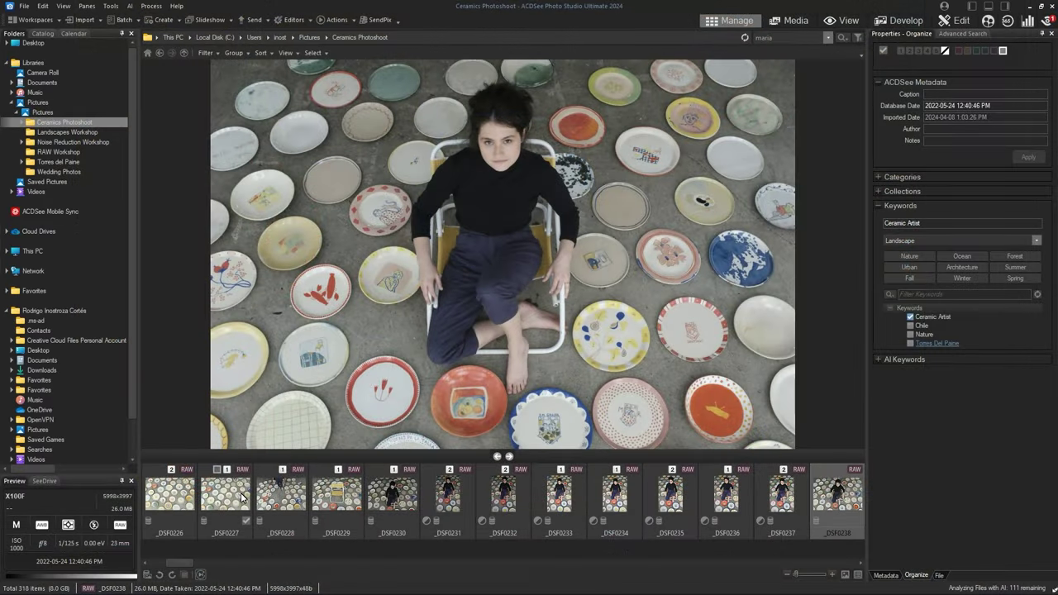
{"action": "key", "text": "ctrl+1"}
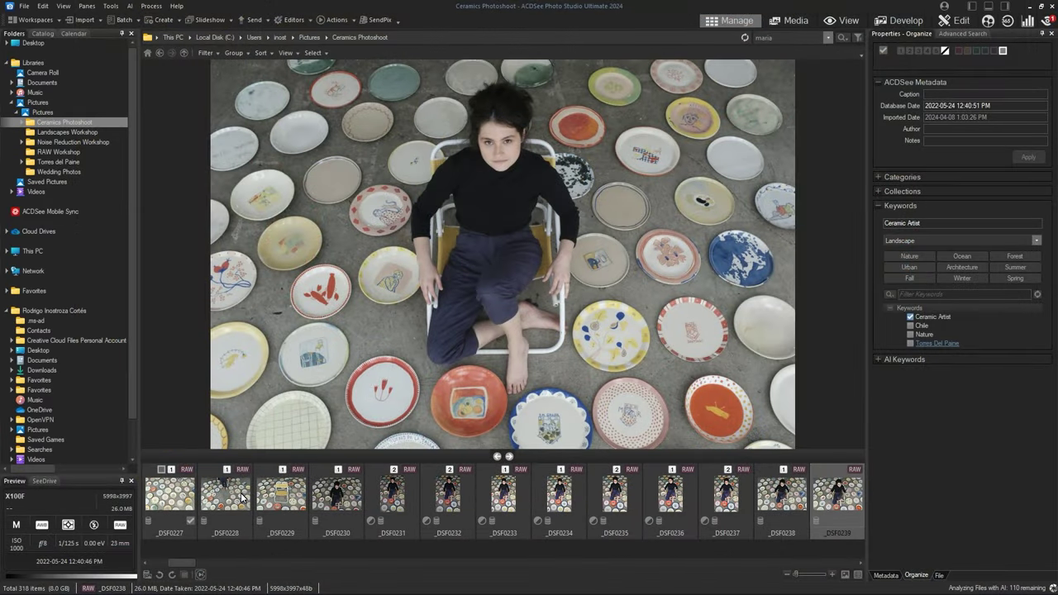
{"action": "key", "text": "ctrl+1"}
{"action": "key", "text": "ctrl+1"}
{"action": "key", "text": "ctrl+1"}
{"action": "key", "text": "ctrl+2"}
{"action": "key", "text": "ctrl+2"}
{"action": "key", "text": "ctrl+1"}
{"action": "key", "text": "ctrl+1"}
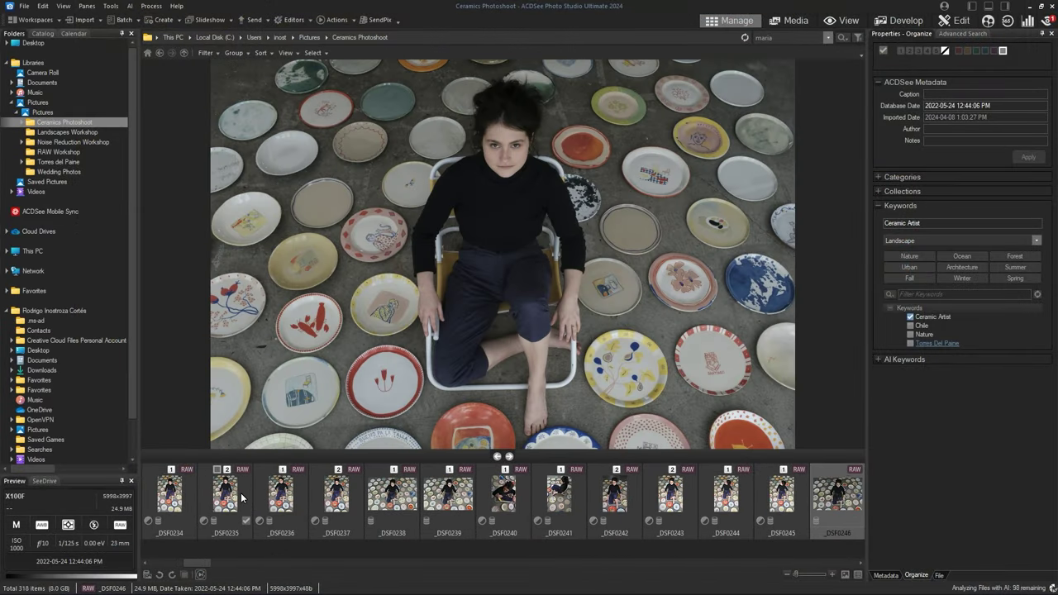
{"action": "key", "text": "Right"}
{"action": "key", "text": "ctrl+1"}
{"action": "key", "text": "ctrl+1"}
{"action": "key", "text": "ctrl+2"}
{"action": "key", "text": "ctrl+1"}
{"action": "key", "text": "ctrl+1"}
{"action": "key", "text": "ctrl+1"}
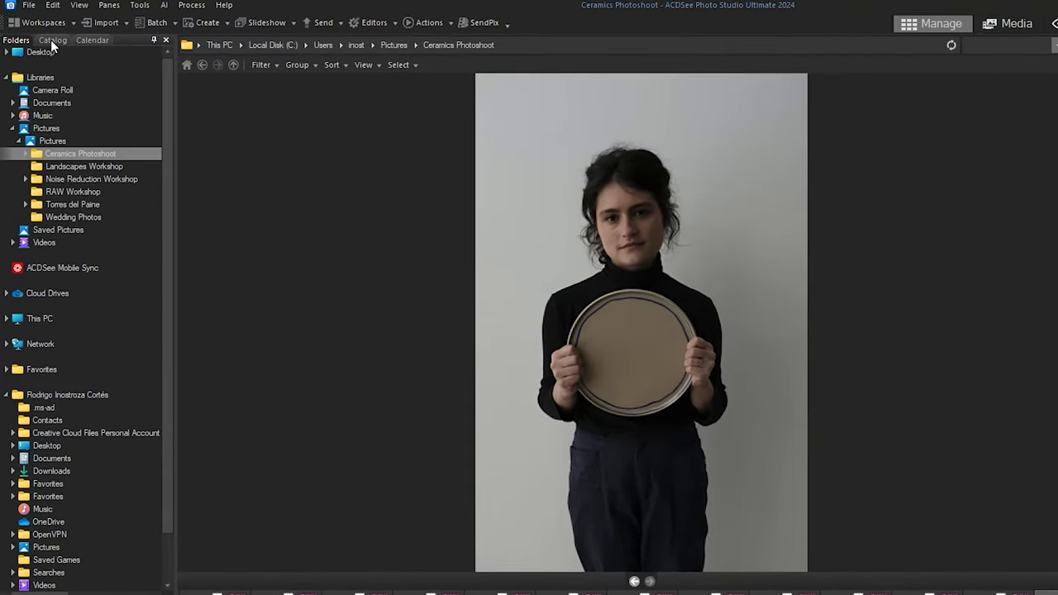
Step: Filter the catalog to photos keyworded Ceramic Artist
{"action": "left_click", "coordinate": [50, 38]}
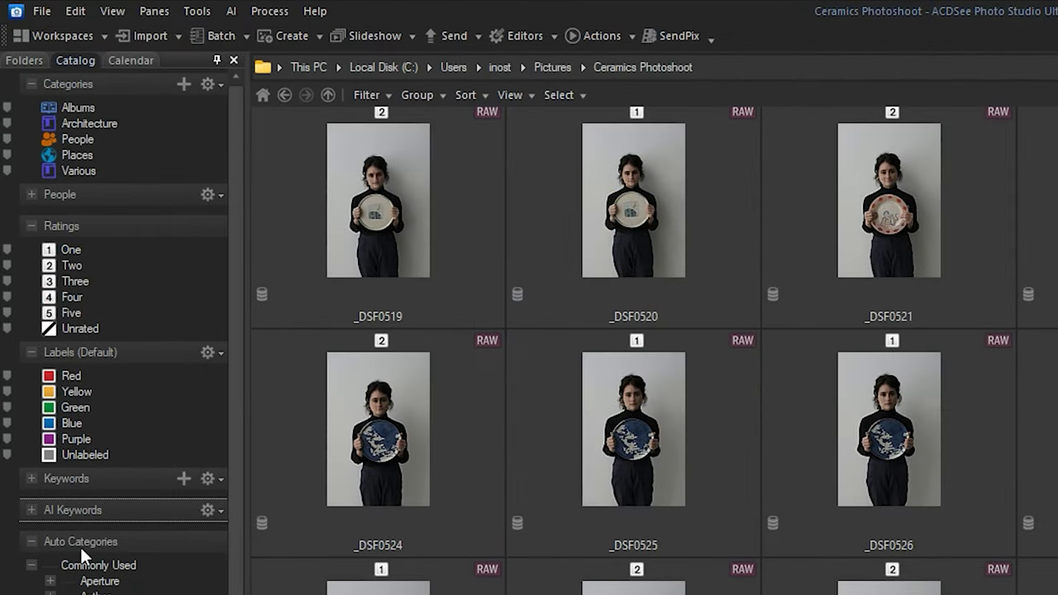
{"action": "left_click", "coordinate": [32, 541]}
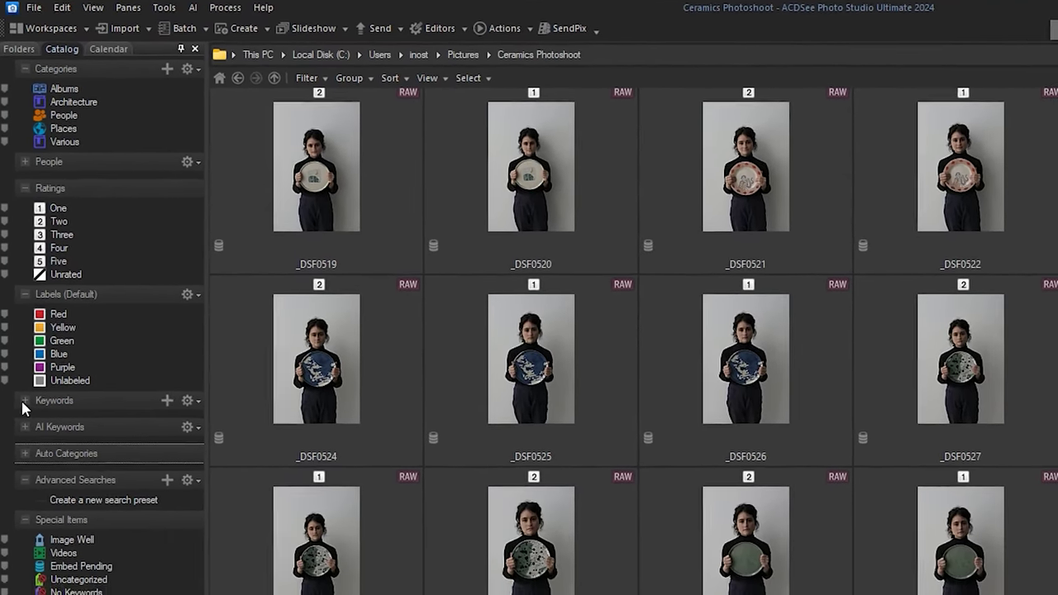
{"action": "left_click", "coordinate": [21, 398]}
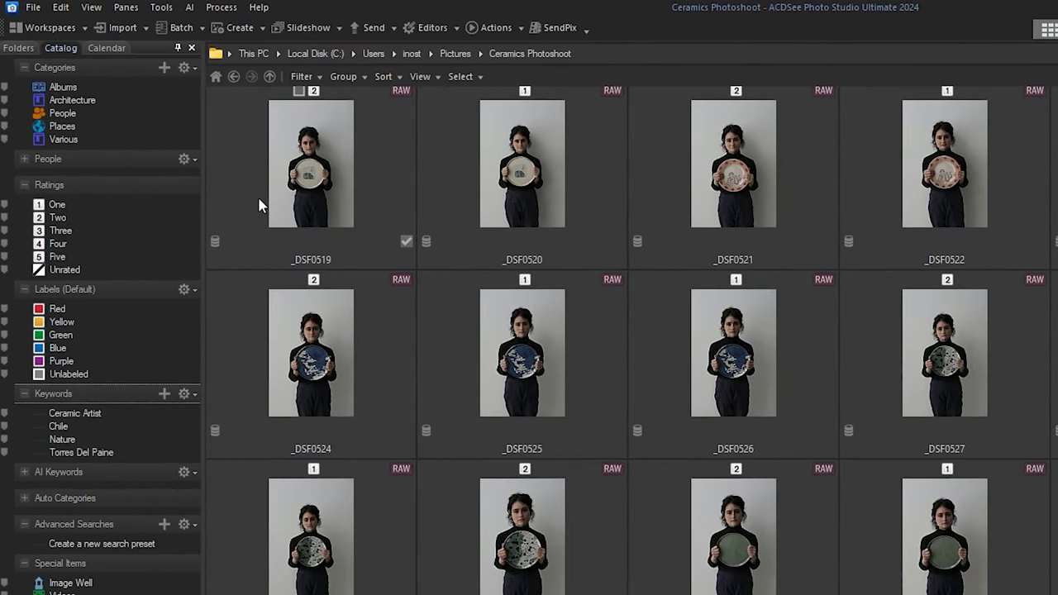
{"action": "left_click", "coordinate": [78, 414]}
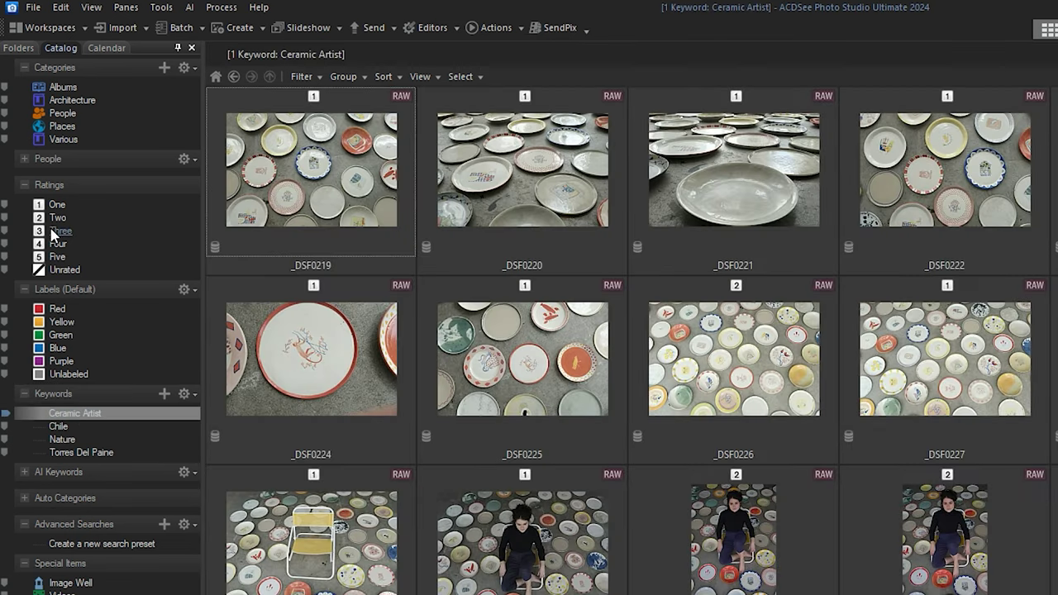
Step: Narrow to 2-rated Ceramic Artist photos and review them one by one
{"action": "left_click", "coordinate": [58, 219]}
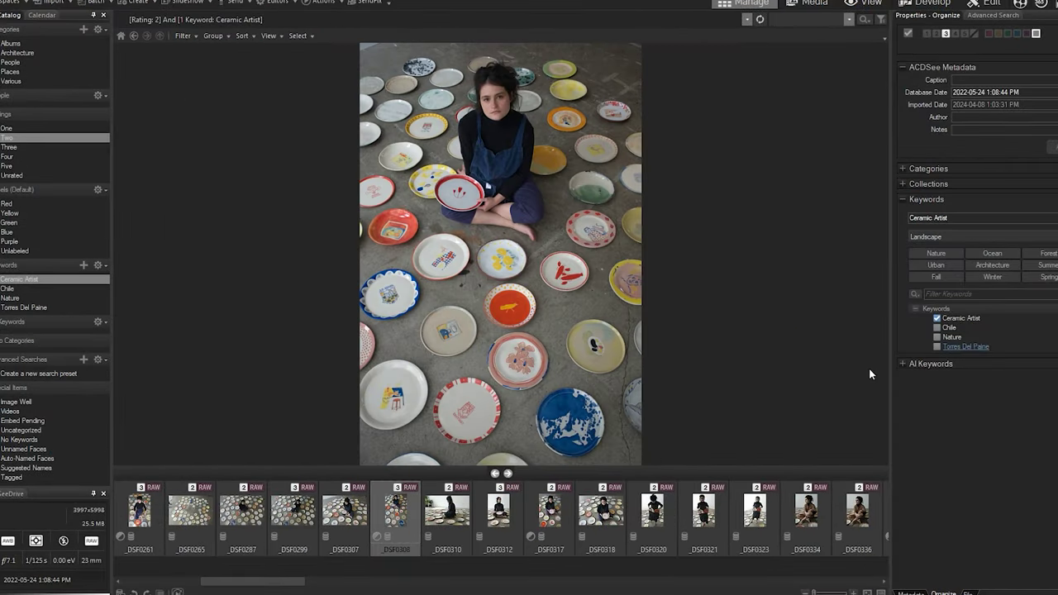
{"action": "key", "text": "Right"}
{"action": "key", "text": "Right"}
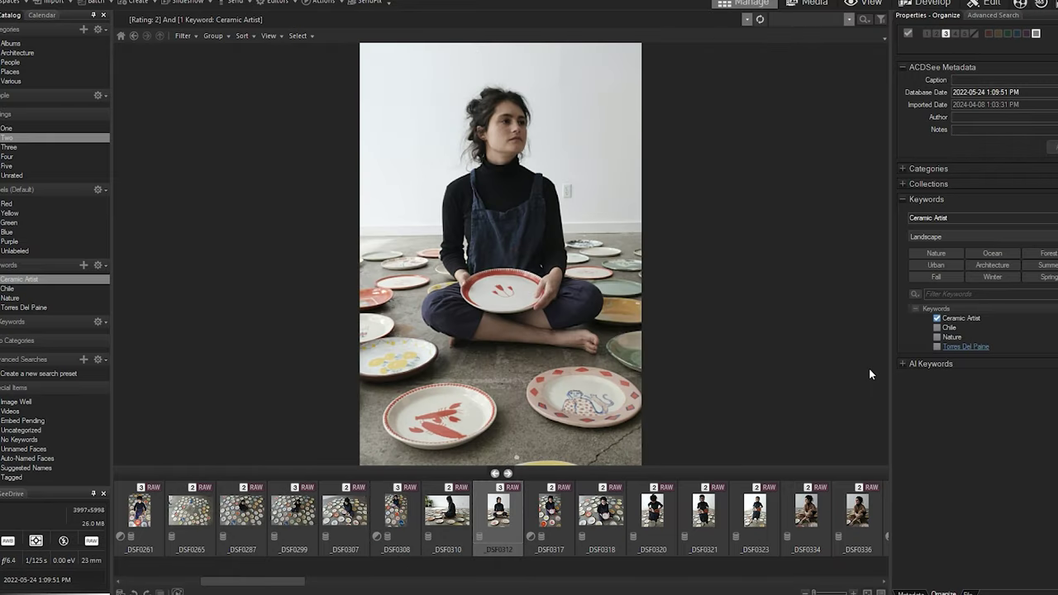
{"action": "key", "text": "Right"}
{"action": "key", "text": "Right"}
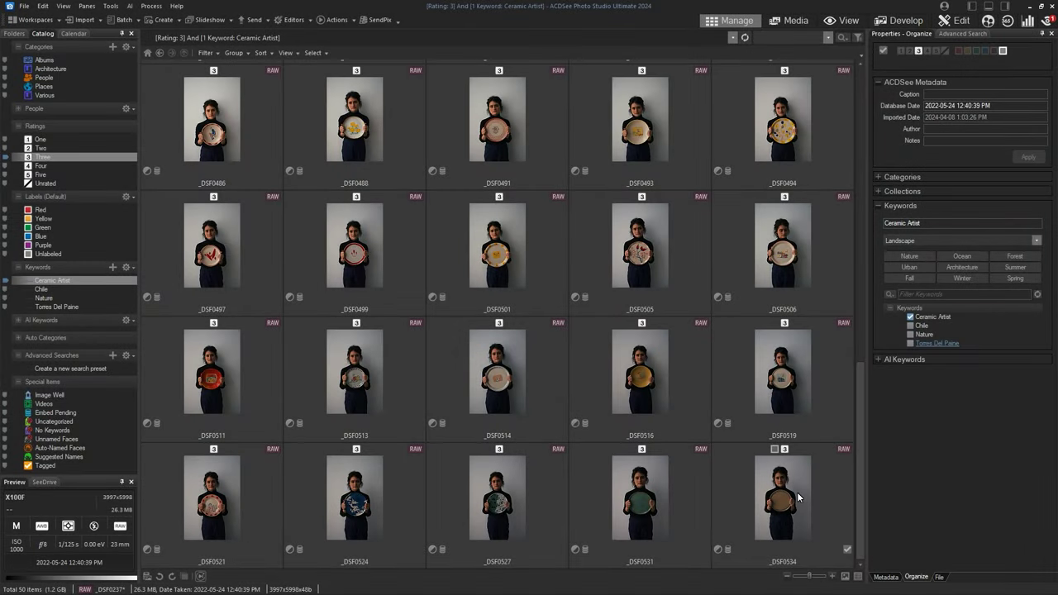
Step: Raise all 50 filtered photos to 4 and green-label all except _DSF0299 and _DSF0374
{"action": "key", "text": "ctrl+a"}
{"action": "key", "text": "ctrl+4"}
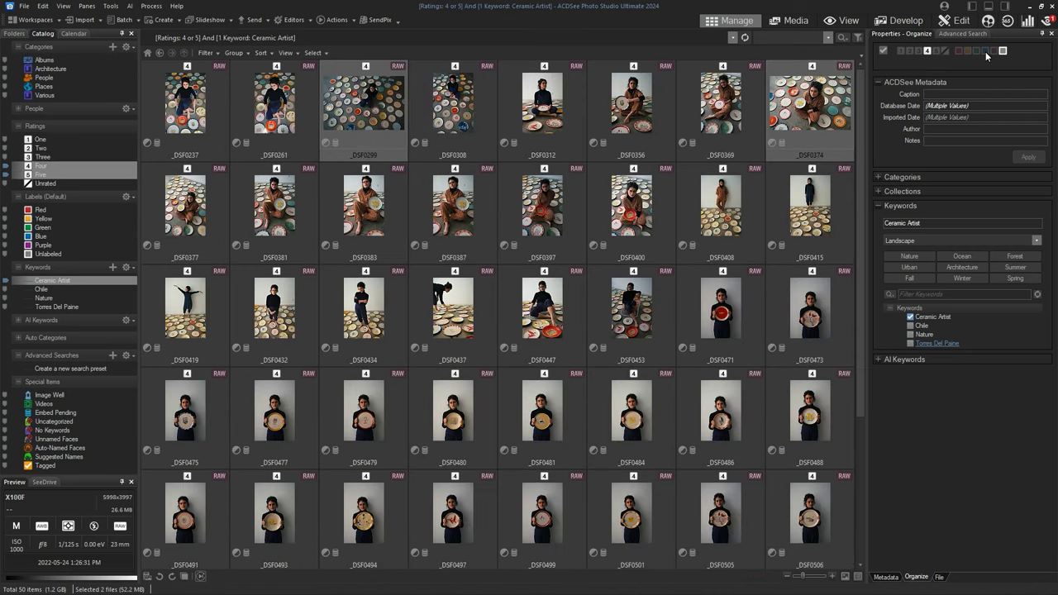
{"action": "key", "text": "Right"}
{"action": "left_click", "coordinate": [192, 116]}
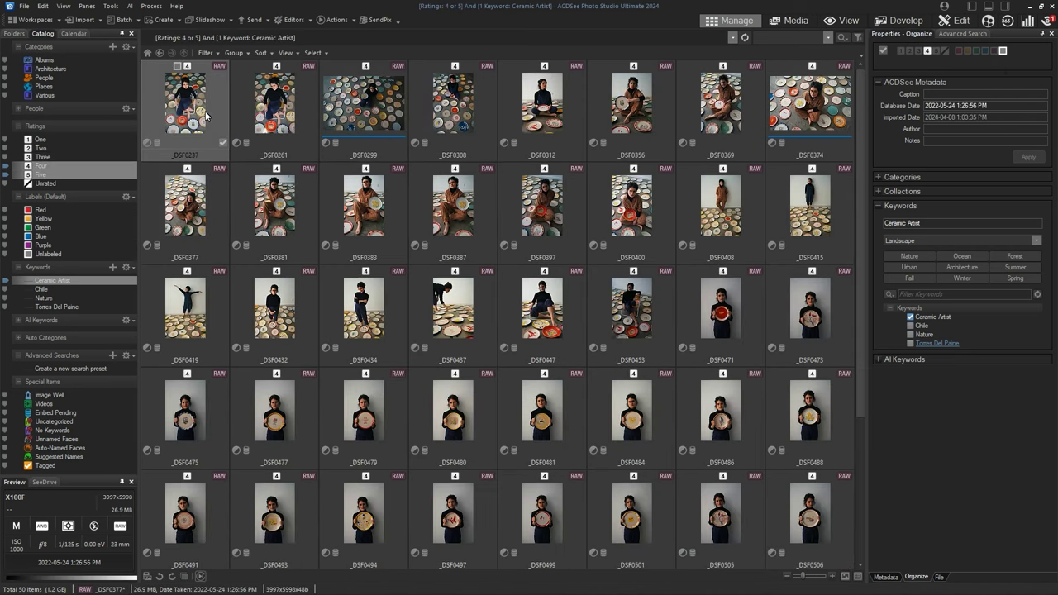
{"action": "key", "text": "ctrl+a"}
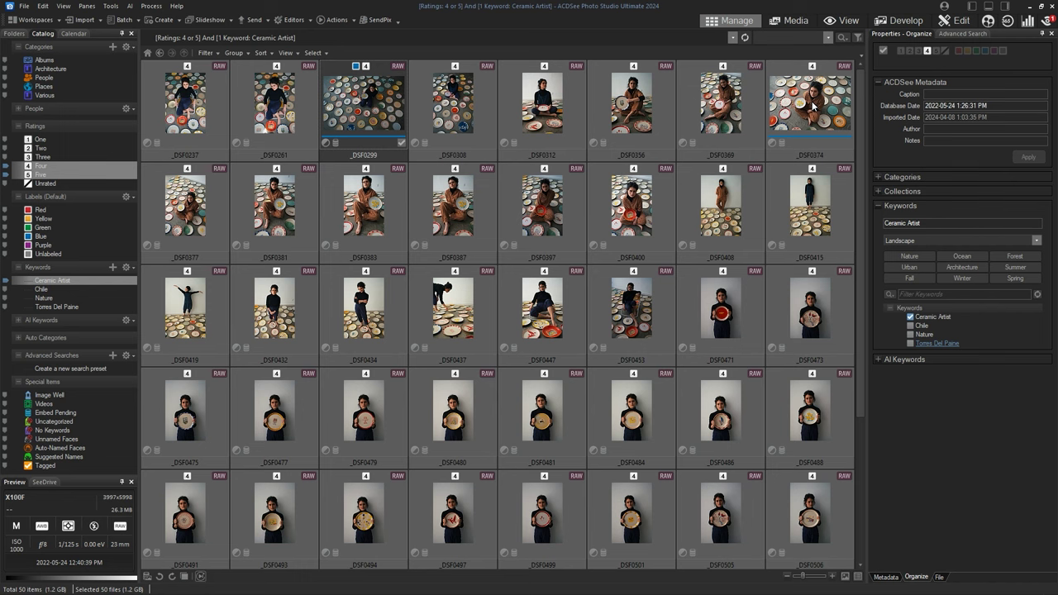
{"action": "left_click", "coordinate": [847, 142]}
{"action": "left_click", "coordinate": [977, 51]}
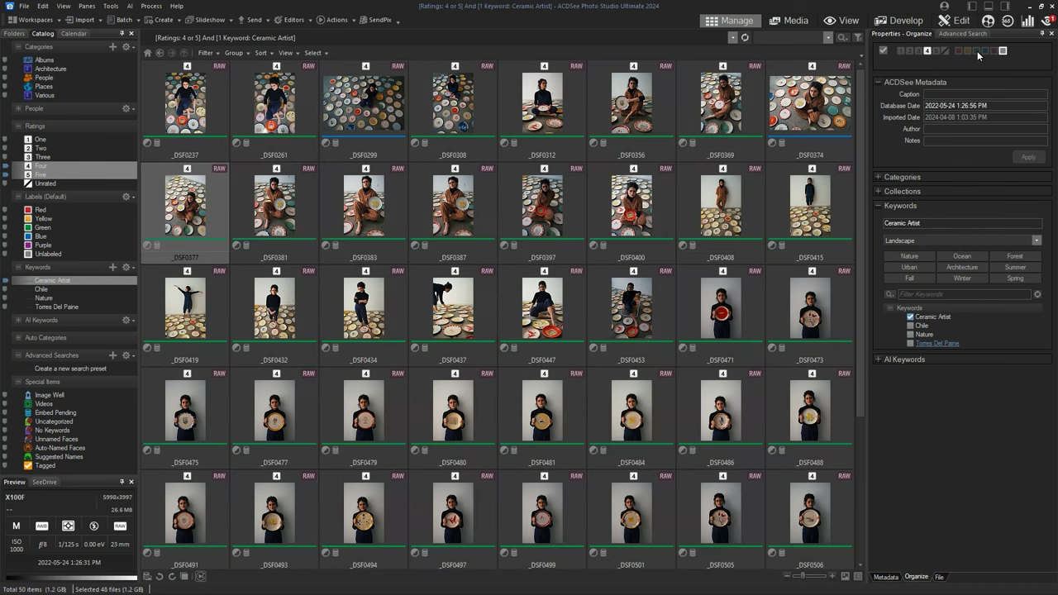
Step: Open the photos large and step through them, reviewing standouts for a 5 rating
{"action": "double_click", "coordinate": [273, 106]}
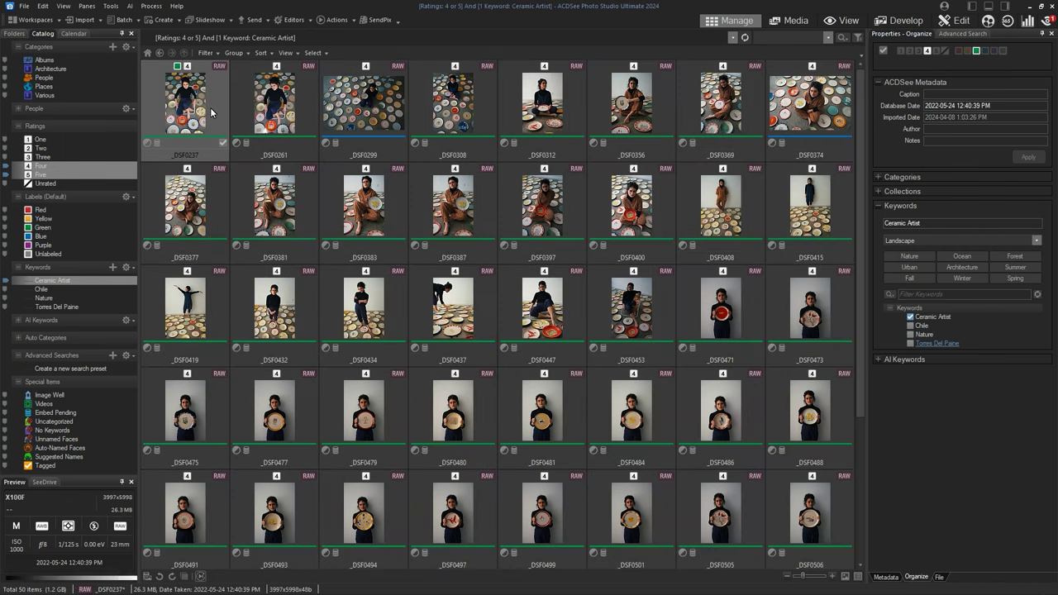
{"action": "key", "text": "Right"}
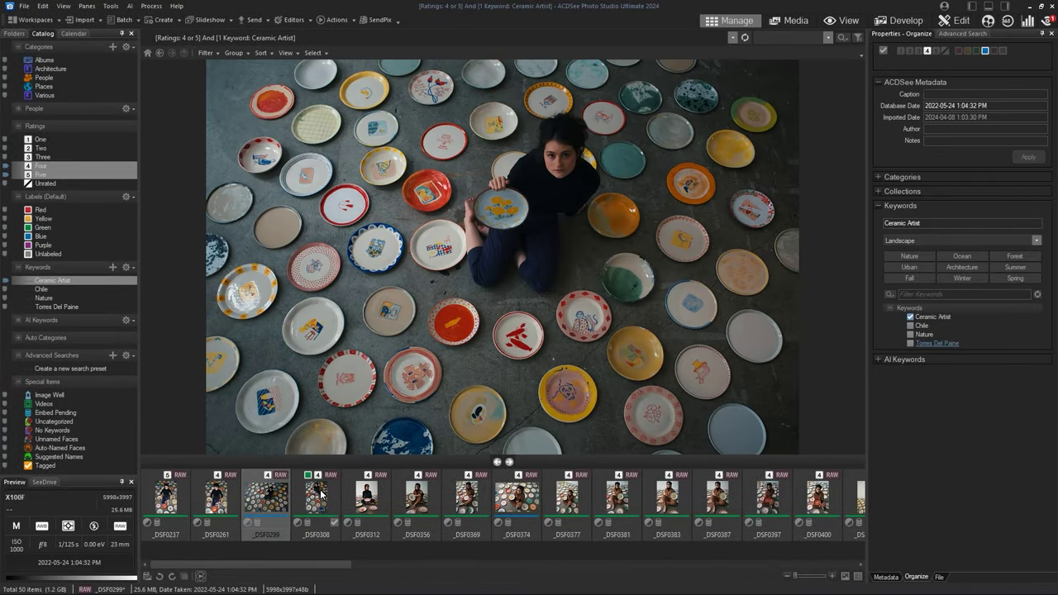
{"action": "key", "text": "Right"}
{"action": "key", "text": "Right"}
{"action": "key", "text": "Right"}
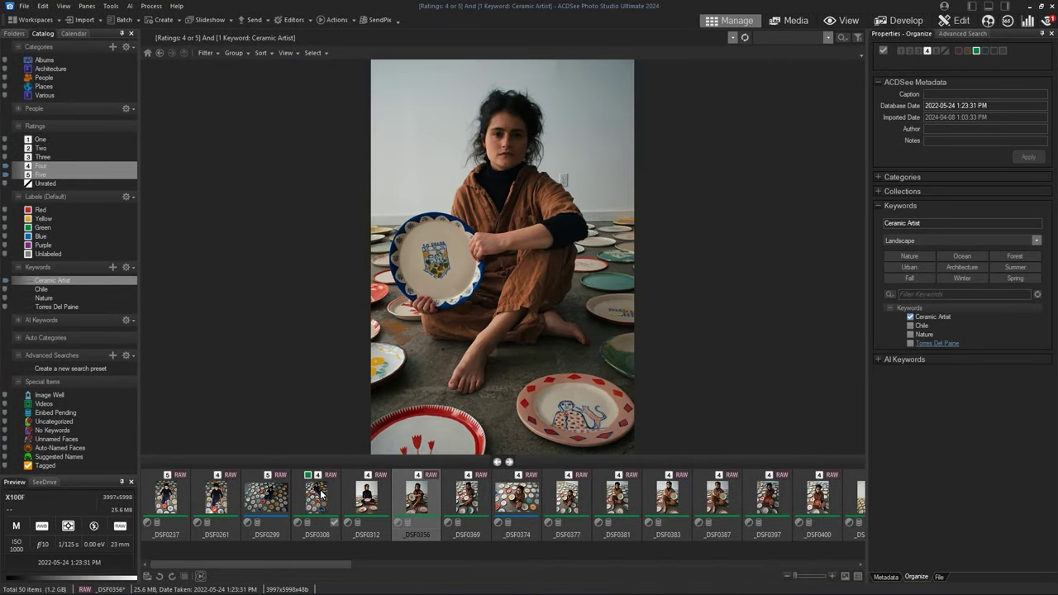
{"action": "key", "text": "Right"}
{"action": "key", "text": "Right"}
{"action": "key", "text": "Right"}
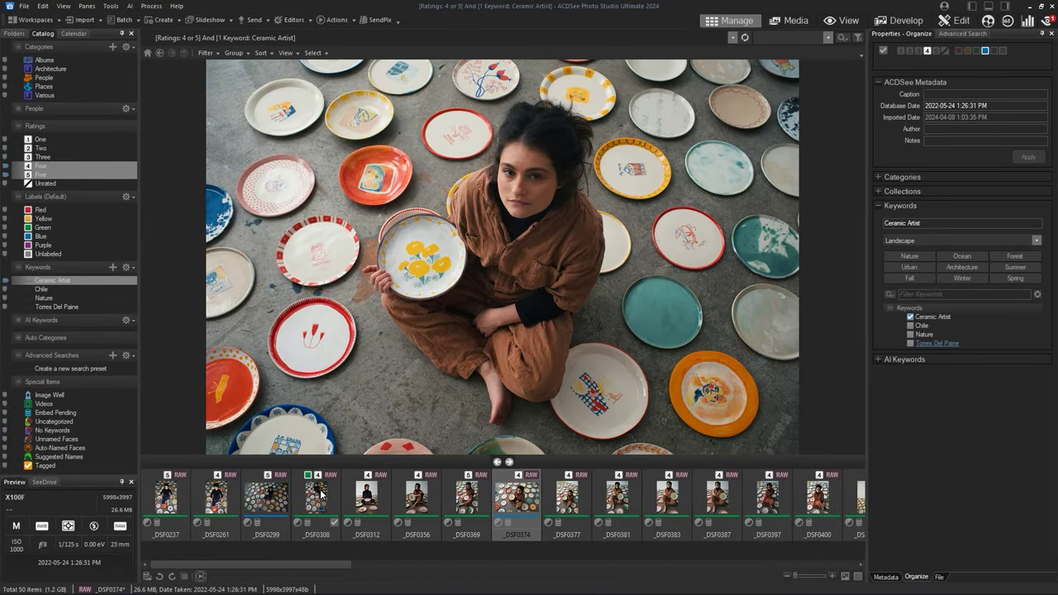
{"action": "key", "text": "Right"}
{"action": "key", "text": "Right"}
{"action": "key", "text": "Right"}
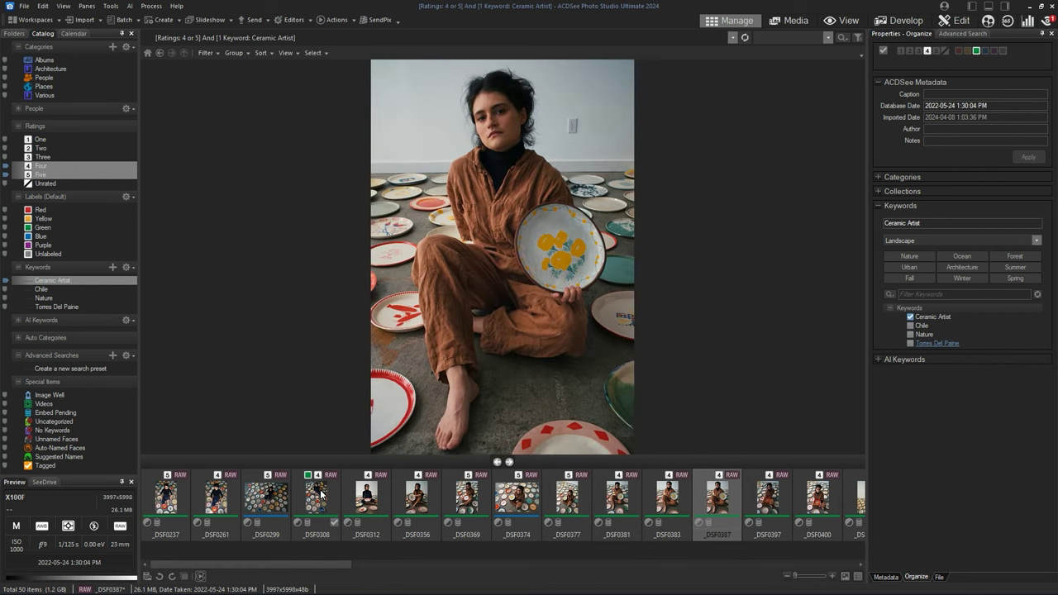
{"action": "key", "text": "Right"}
{"action": "key", "text": "Right"}
{"action": "key", "text": "Right"}
{"action": "key", "text": "Right"}
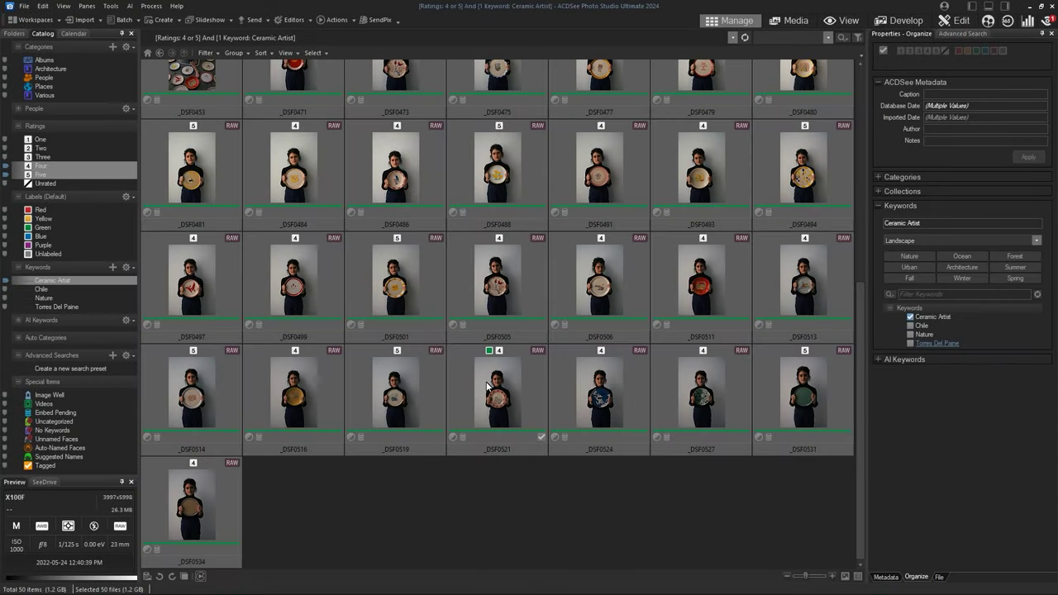
Step: Batch rename the 50 selected photos with the template CeramicPhotoshoot##
{"action": "right_click", "coordinate": [487, 385]}
{"action": "mouse_move", "coordinate": [529, 154]}
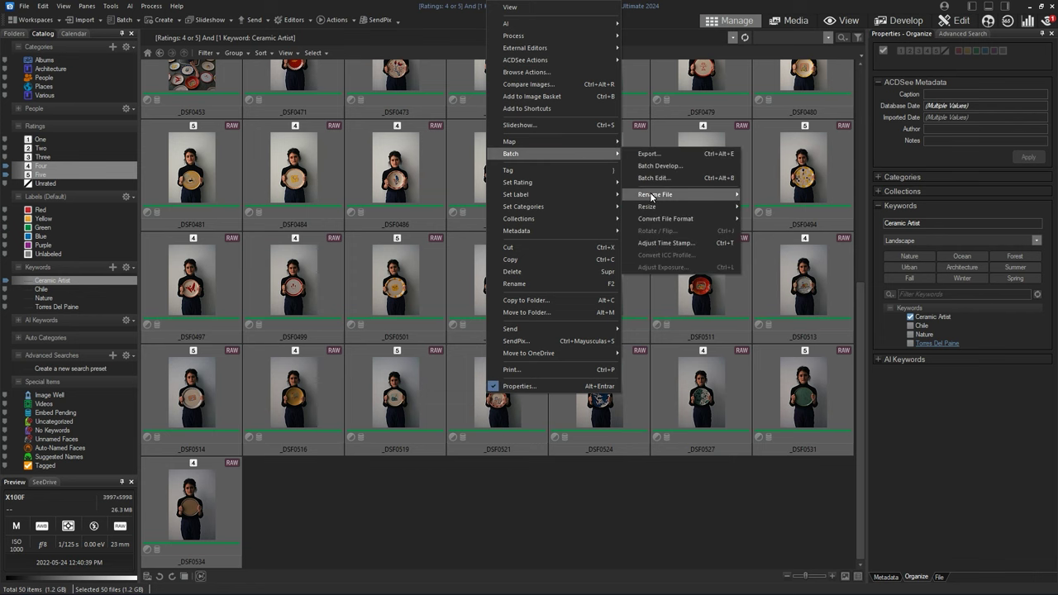
{"action": "mouse_move", "coordinate": [655, 195]}
{"action": "left_click", "coordinate": [755, 196]}
{"action": "type", "text": "Ce"}
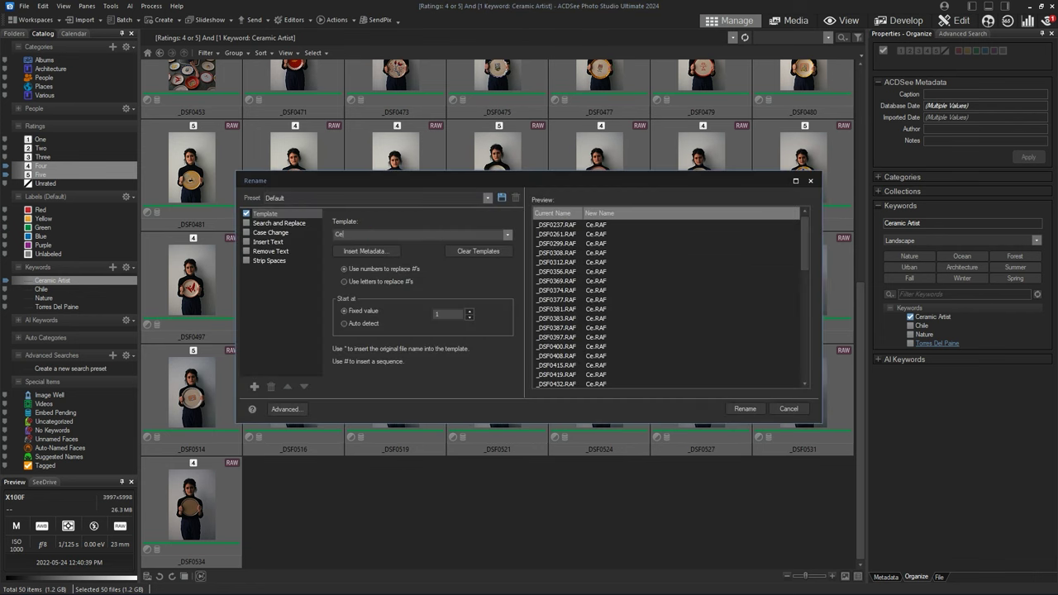
{"action": "type", "text": "ramicPhotoshoot##"}
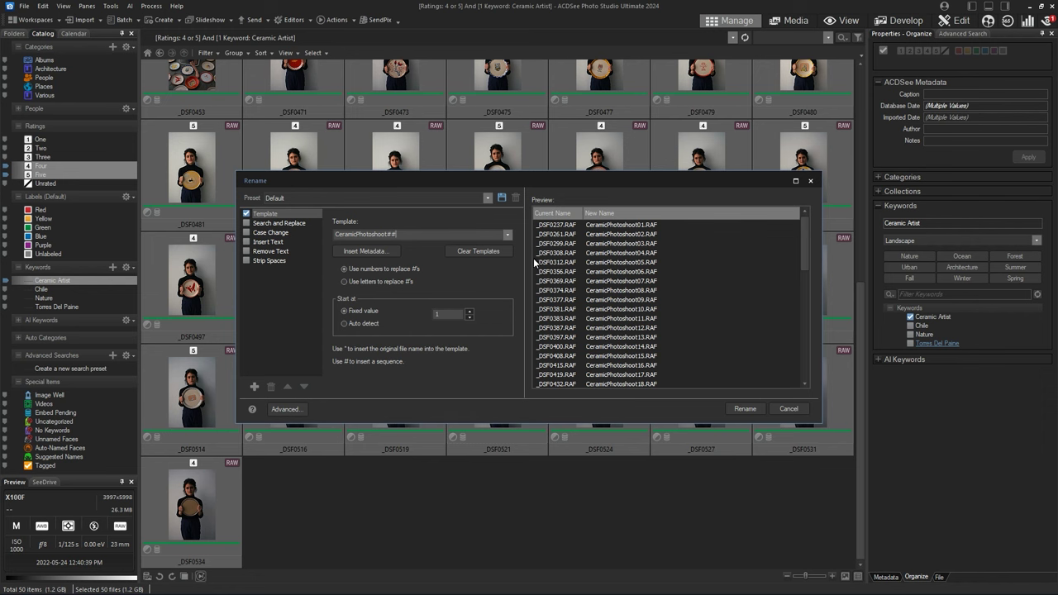
{"action": "left_click", "coordinate": [744, 408]}
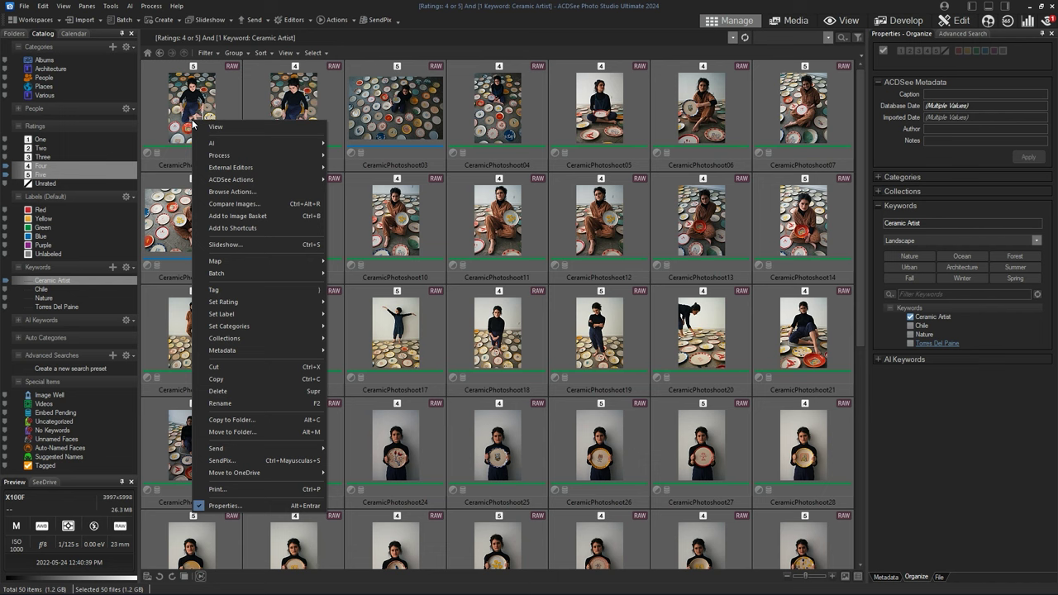
{"action": "mouse_move", "coordinate": [222, 351]}
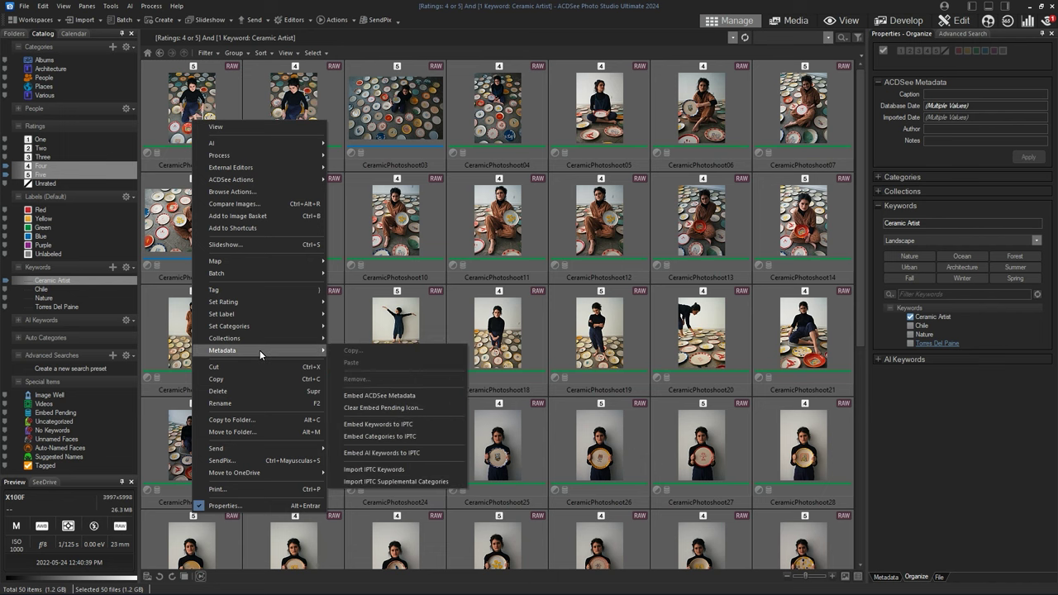
Step: Embed the ACDSee metadata into the renamed ceramic photo files, then close ACDSee
{"action": "left_click", "coordinate": [404, 397]}
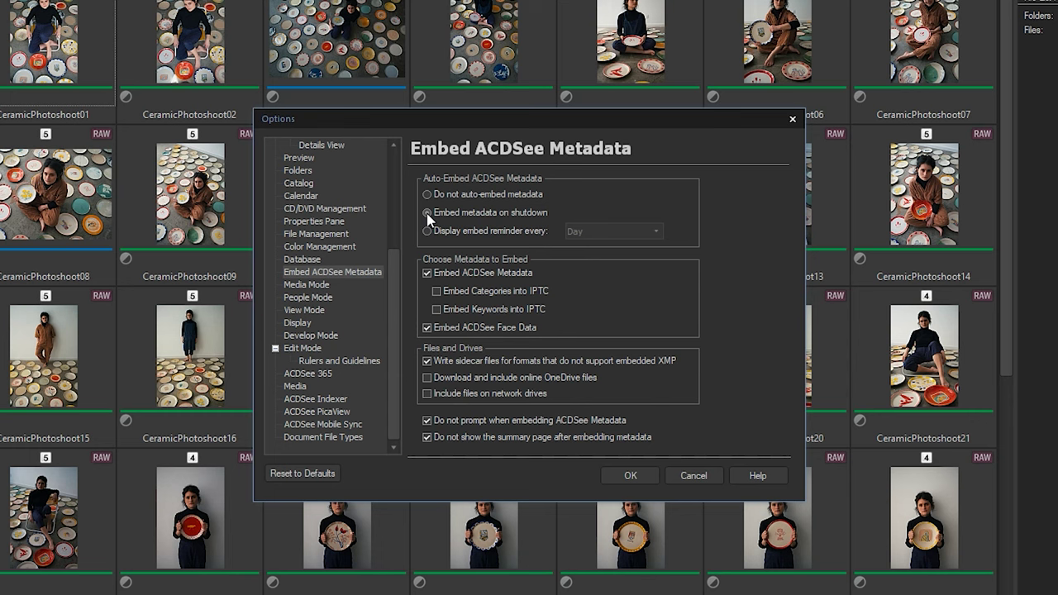
{"action": "left_click", "coordinate": [627, 477]}
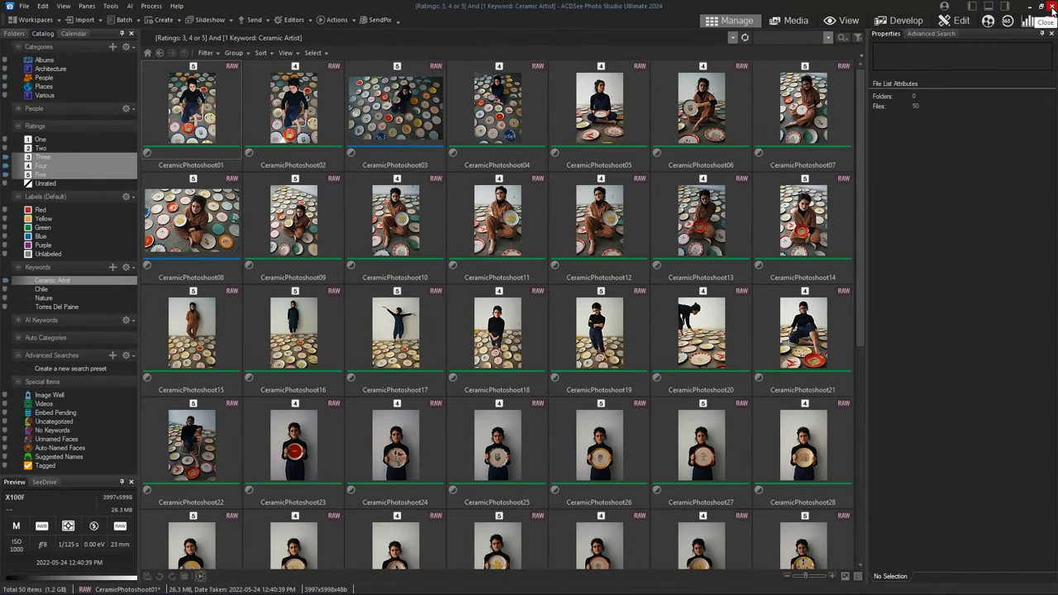
{"action": "left_click", "coordinate": [1052, 9]}
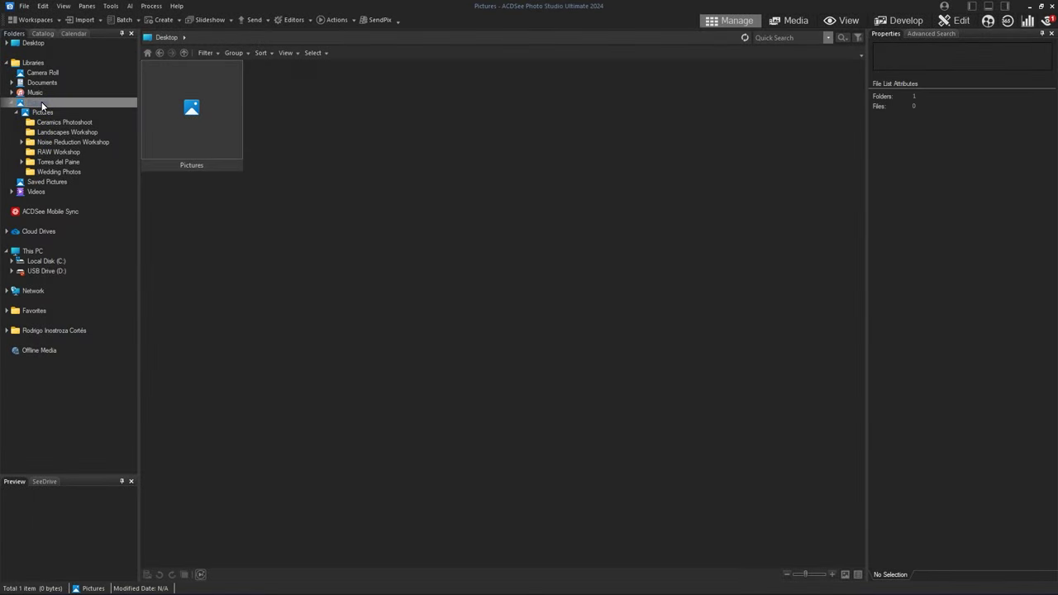
Step: Open the first Wedding Photos image full-size with the Properties pane showing
{"action": "left_click", "coordinate": [54, 173]}
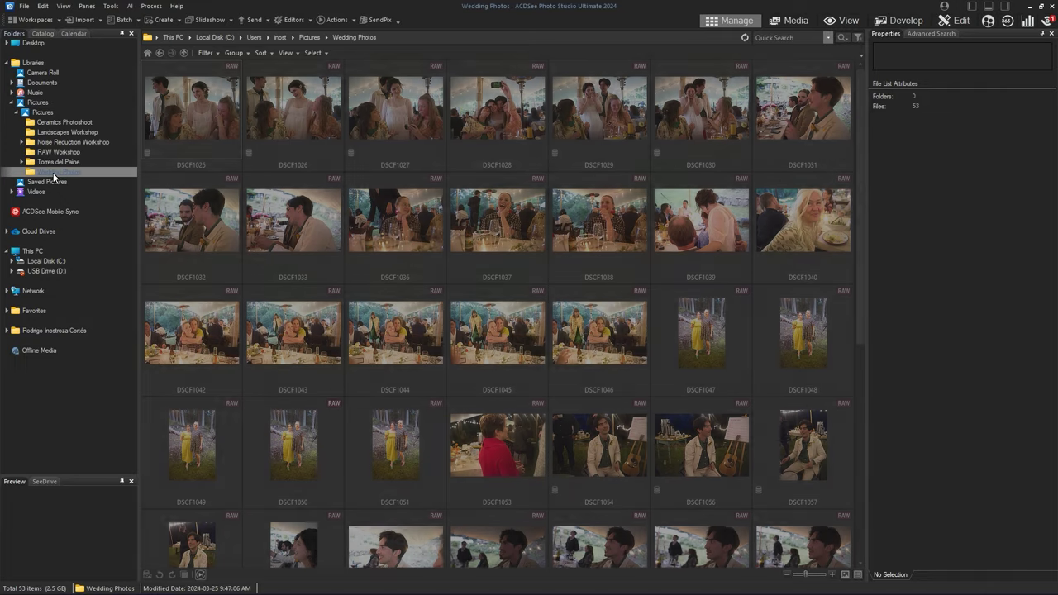
{"action": "left_click", "coordinate": [838, 25]}
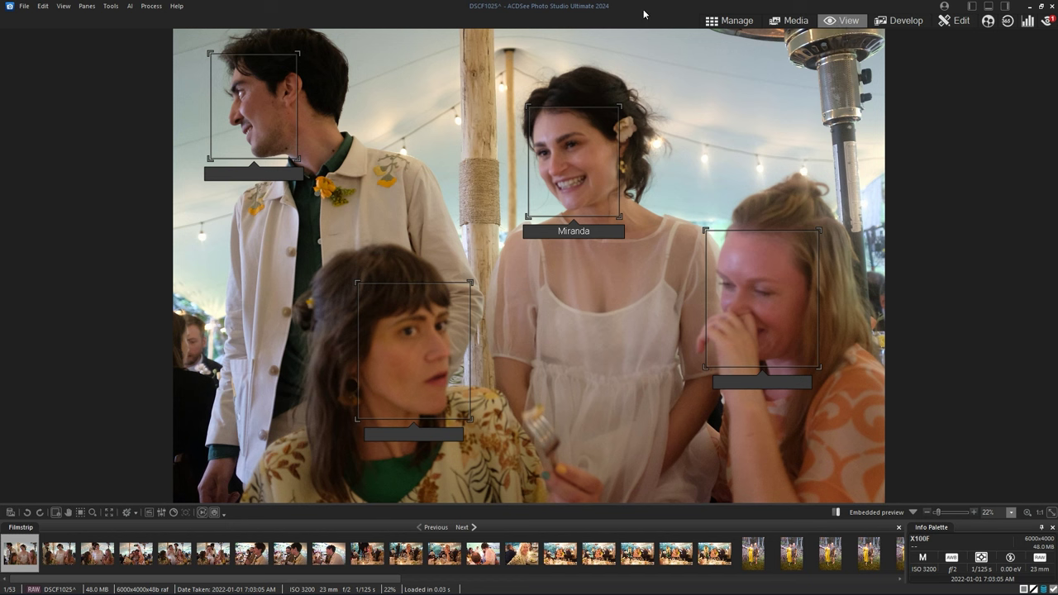
{"action": "left_click", "coordinate": [87, 6]}
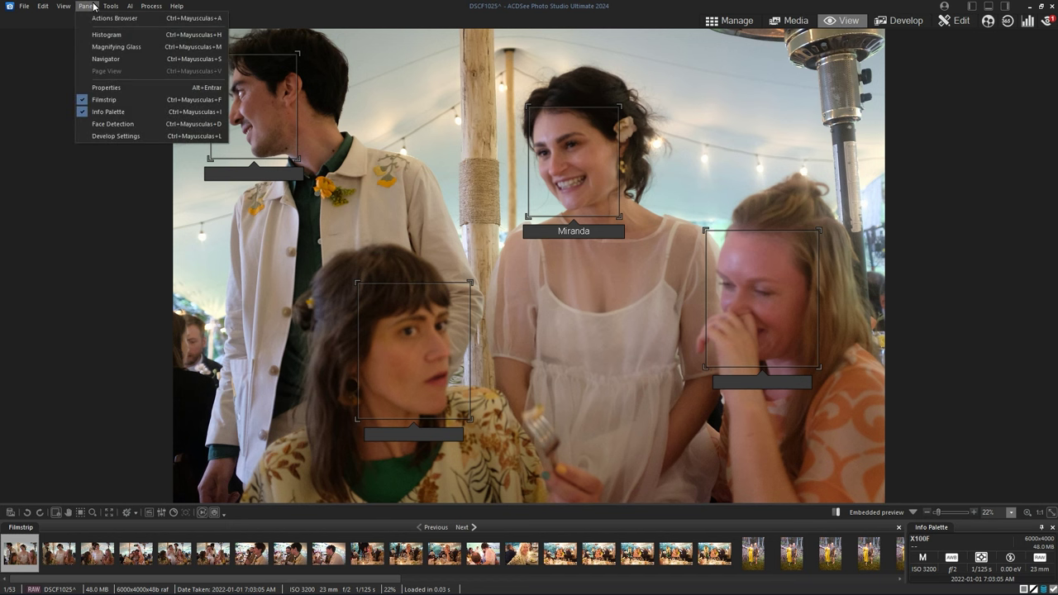
{"action": "left_click", "coordinate": [96, 89]}
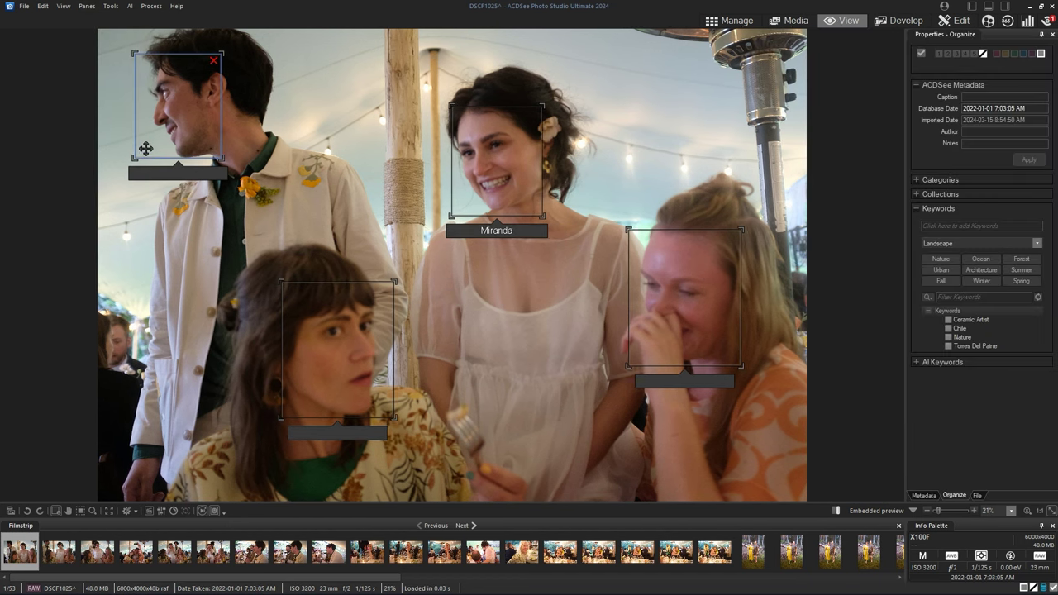
Step: Tag the man's and the seated woman's unnamed faces with their names
{"action": "left_click", "coordinate": [162, 171]}
{"action": "type", "text": "Rodrigo"}
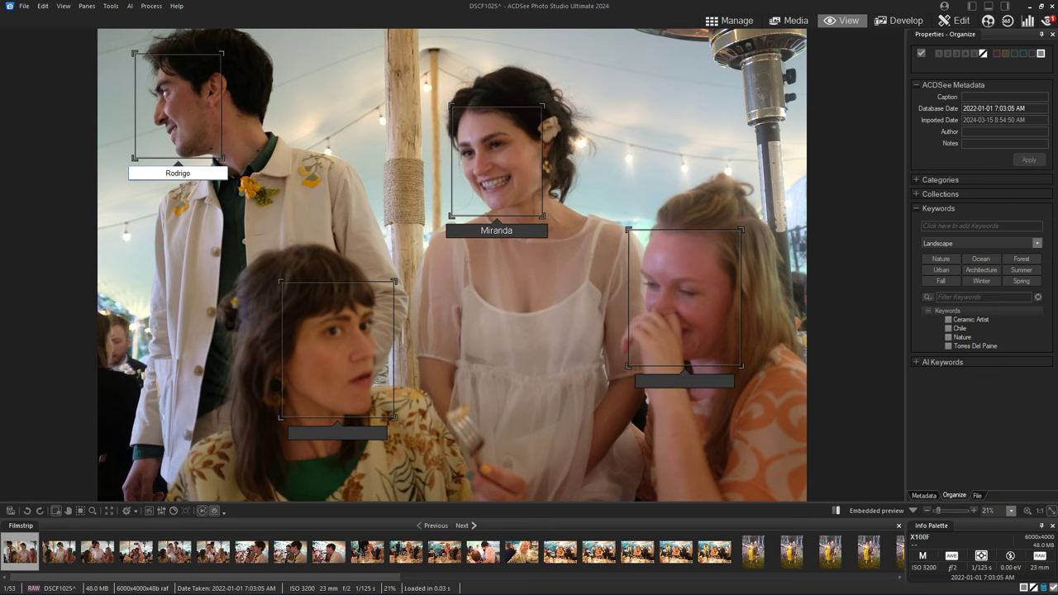
{"action": "key", "text": "Tab"}
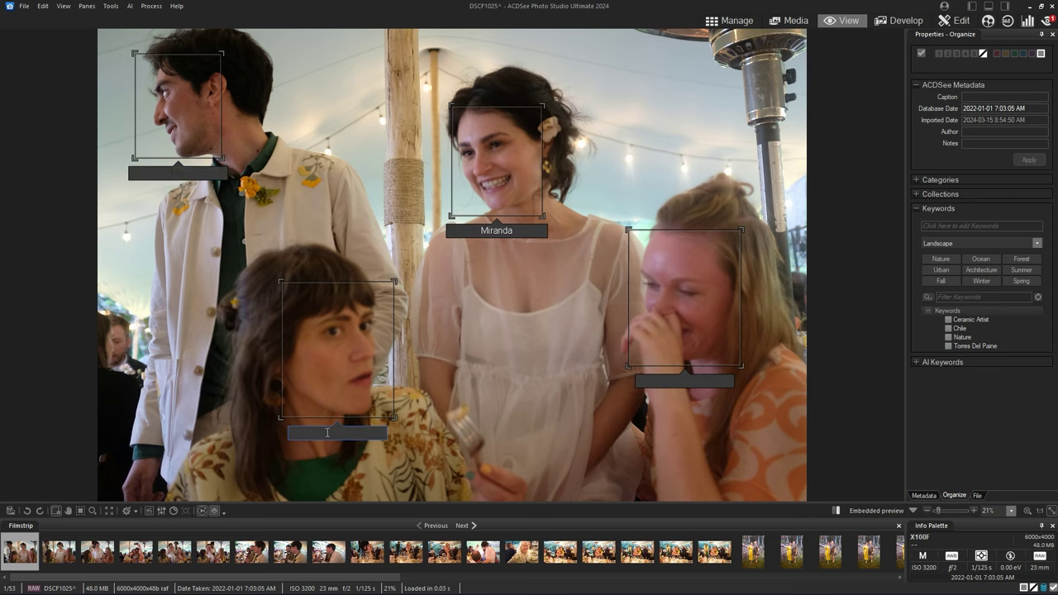
{"action": "type", "text": "Sarah"}
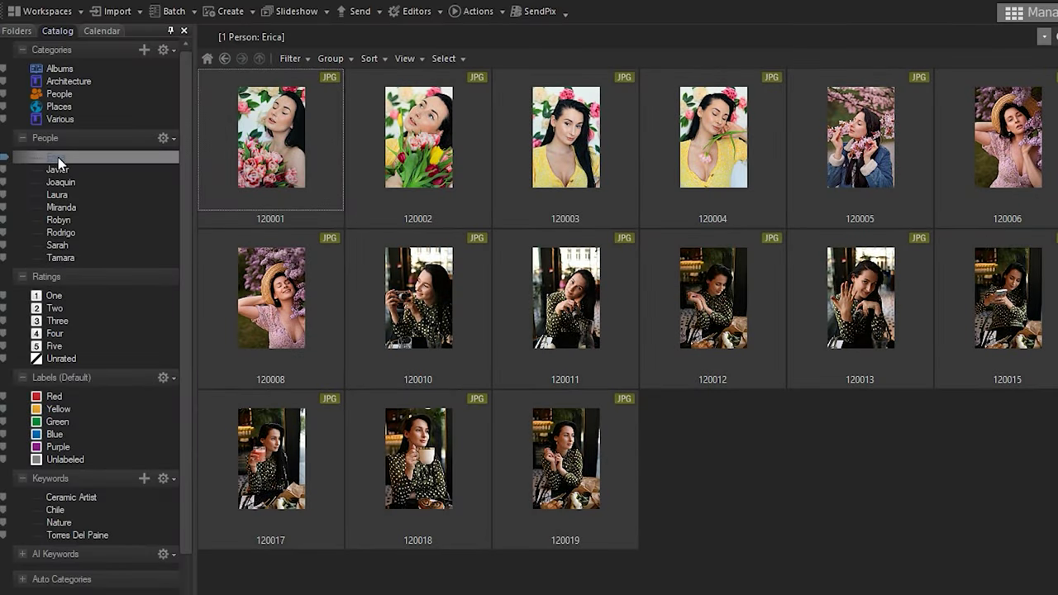
Step: Browse two people's photos in Catalog People, then quick-search the library for the man's name
{"action": "left_click", "coordinate": [58, 193]}
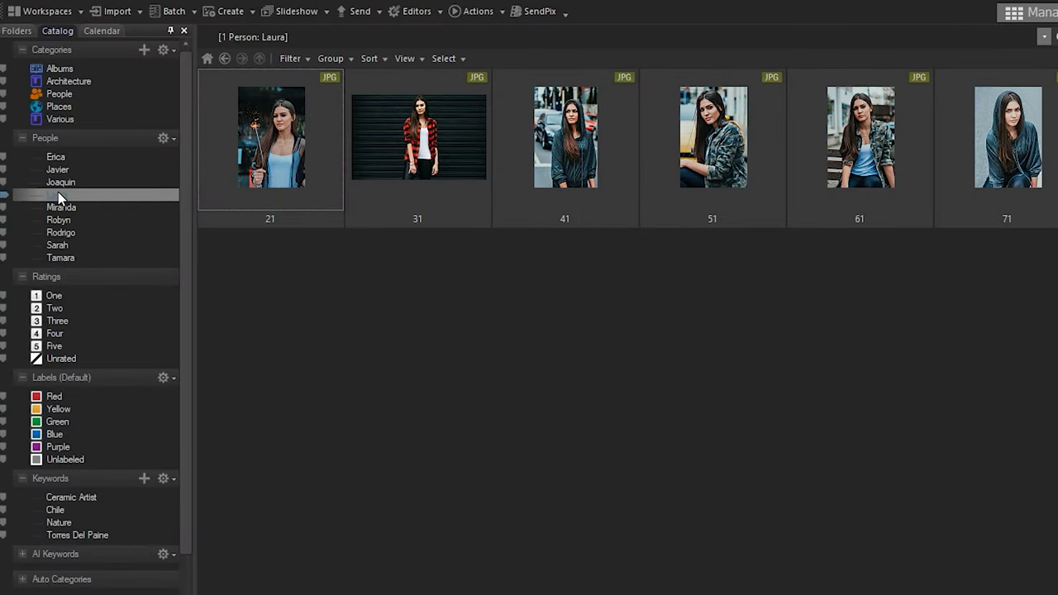
{"action": "left_click", "coordinate": [58, 208]}
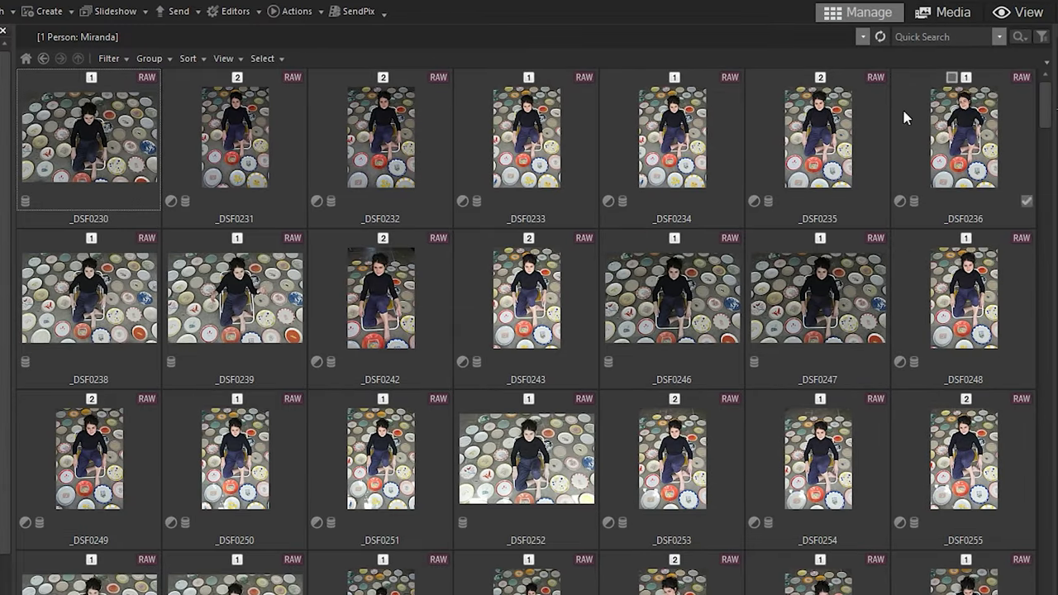
{"action": "left_click", "coordinate": [955, 38]}
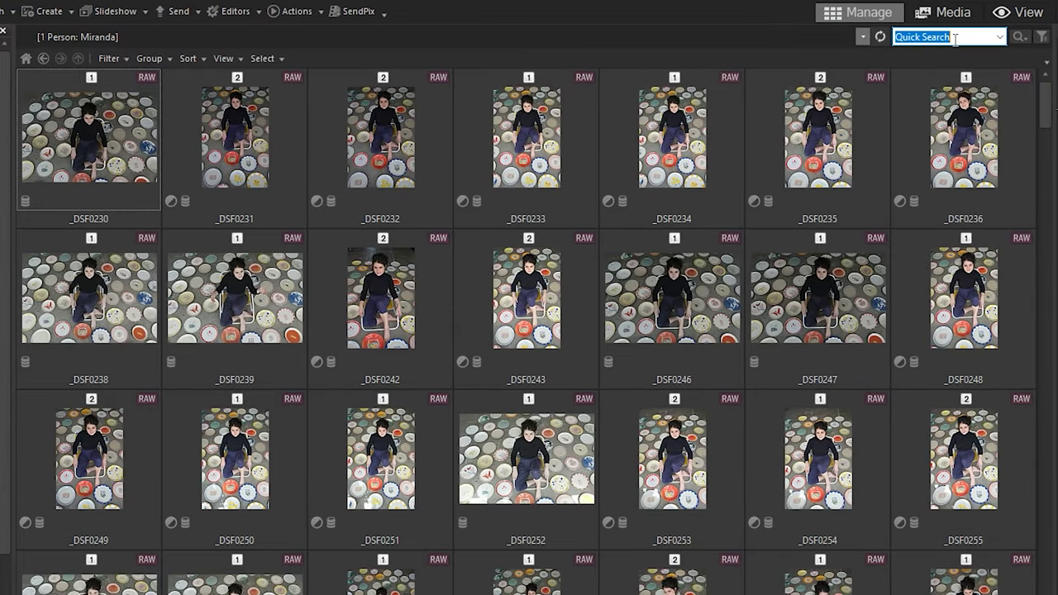
{"action": "type", "text": "Rodrigo"}
{"action": "key", "text": "Return"}
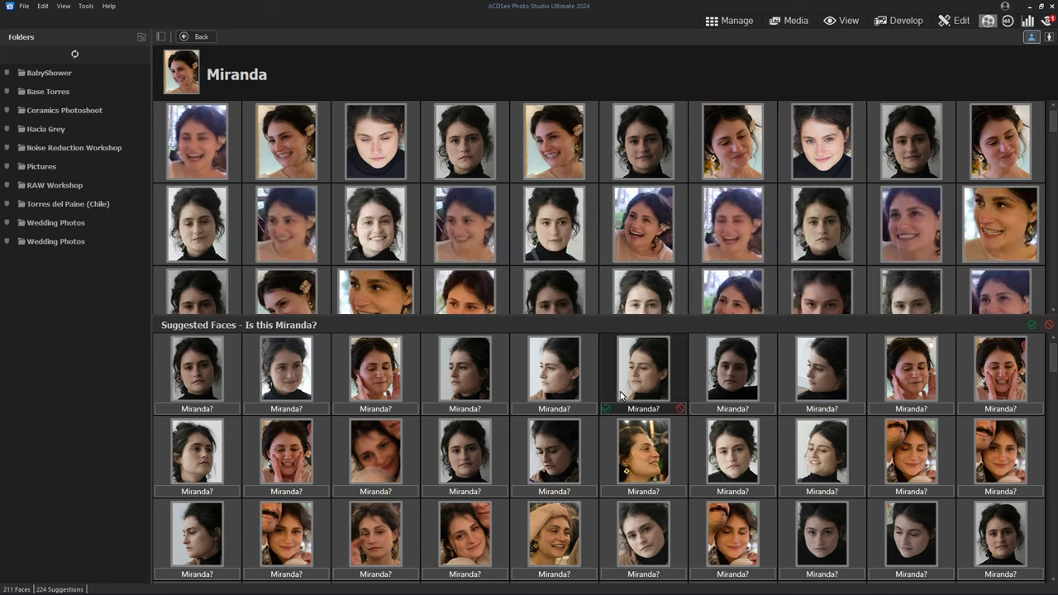
{"action": "left_click_drag", "start_coordinate": [1055, 360], "coordinate": [1055, 375]}
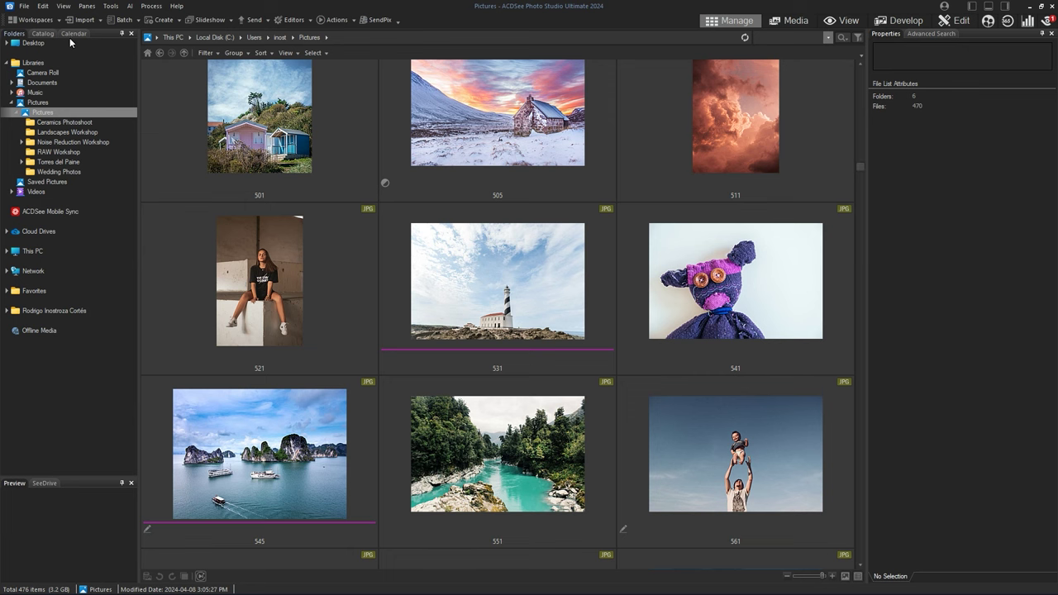
Step: Filter the catalog to one person's five-star, green-labelled photos keyworded Ceramic Artist
{"action": "left_click", "coordinate": [51, 33]}
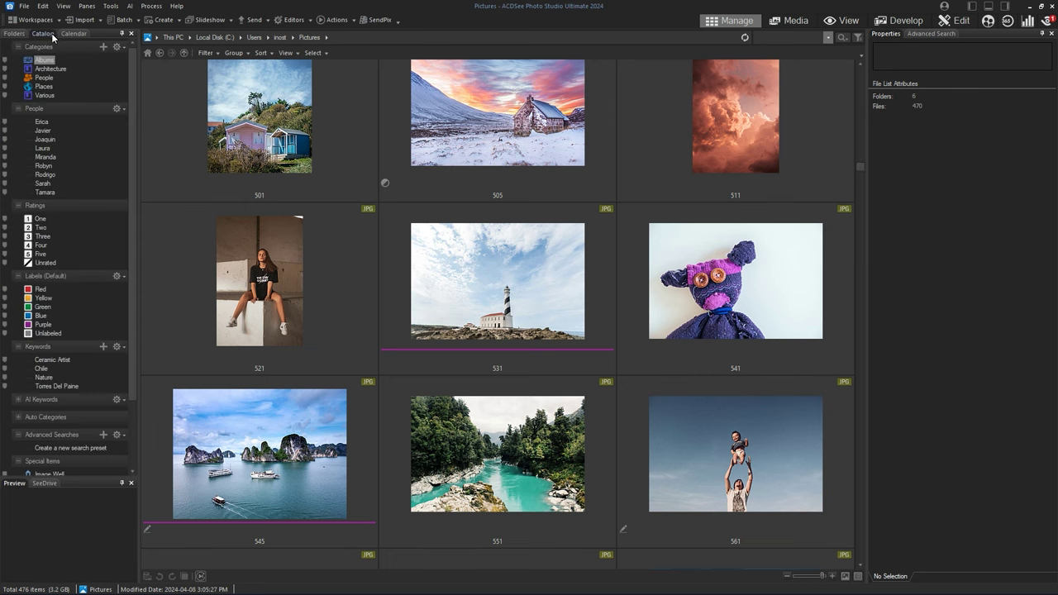
{"action": "left_click", "coordinate": [46, 157]}
{"action": "left_click", "coordinate": [39, 247], "text": "ctrl"}
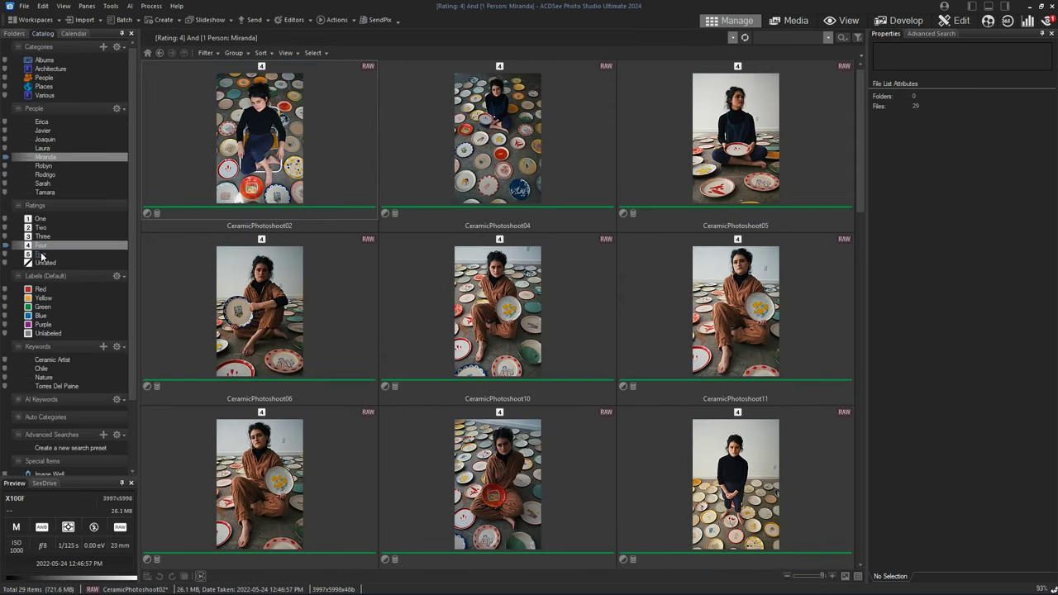
{"action": "left_click", "coordinate": [40, 255], "text": "ctrl"}
{"action": "left_click", "coordinate": [43, 307], "text": "ctrl"}
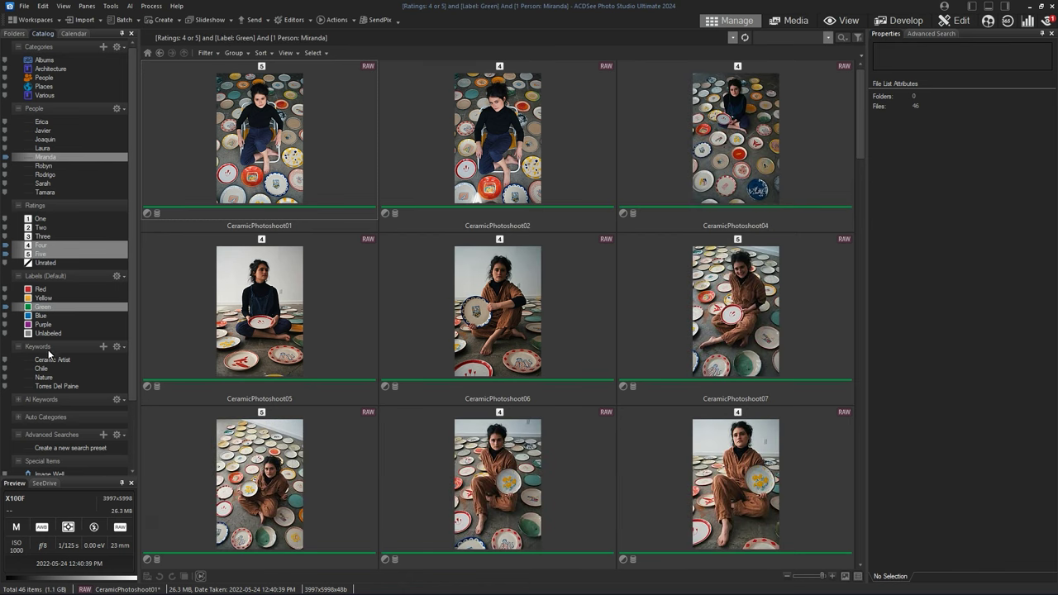
{"action": "left_click", "coordinate": [48, 361], "text": "ctrl"}
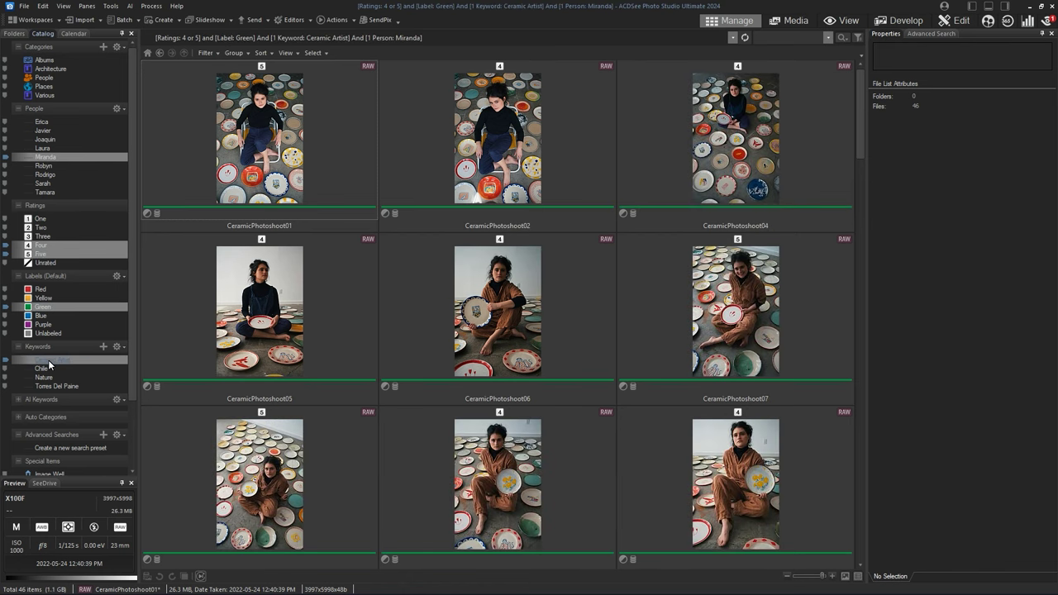
{"action": "left_click", "coordinate": [39, 247], "text": "ctrl"}
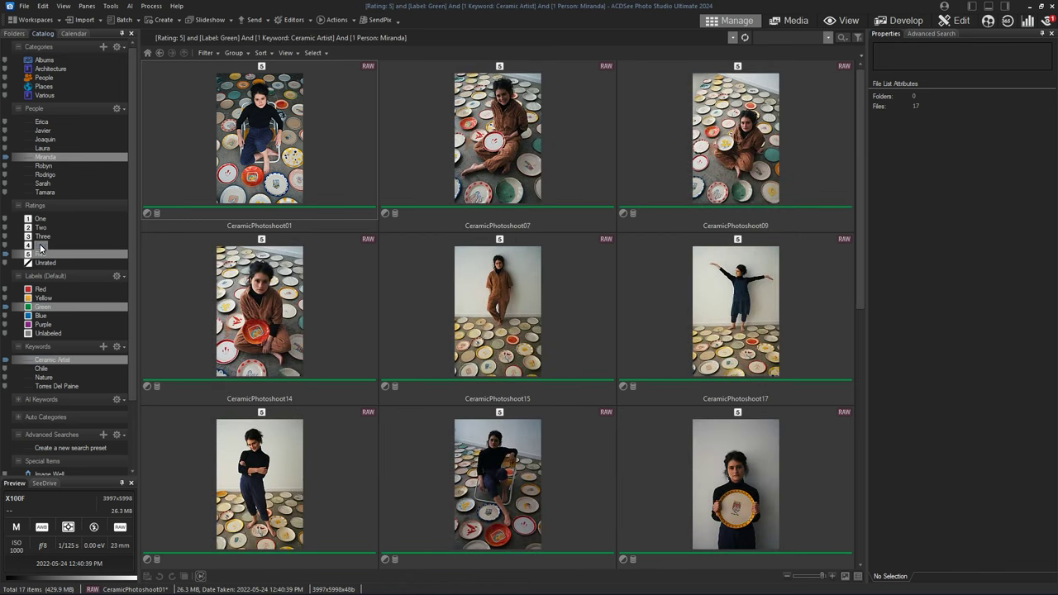
Step: Export CeramicPhotoshoot01 through CeramicPhotoshoot26 as PNG into a new subfolder
{"action": "left_click", "coordinate": [305, 153]}
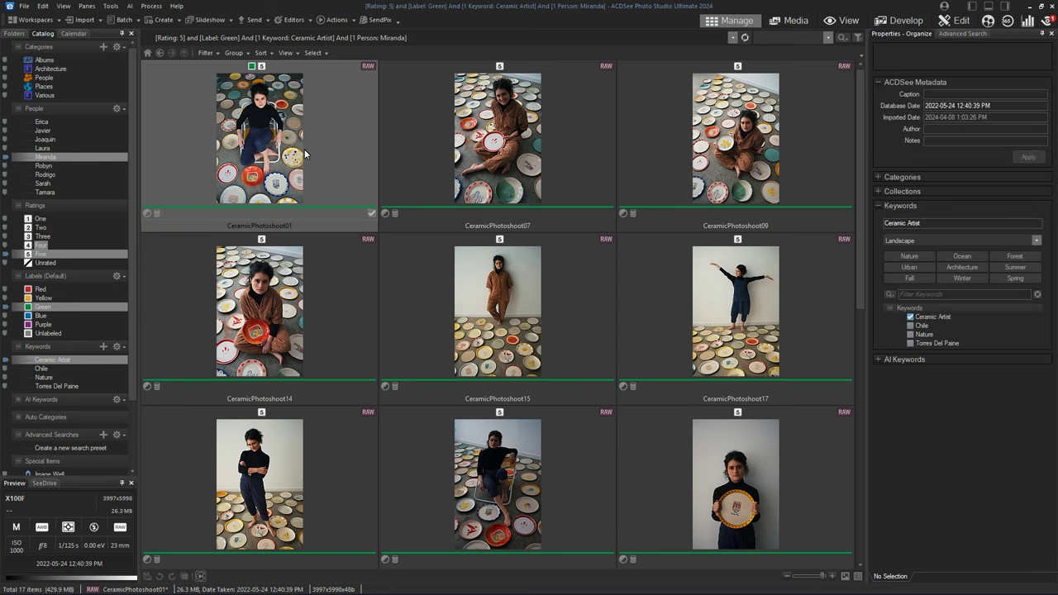
{"action": "left_click", "coordinate": [684, 481], "text": "shift"}
{"action": "right_click", "coordinate": [469, 339]}
{"action": "mouse_move", "coordinate": [454, 154]}
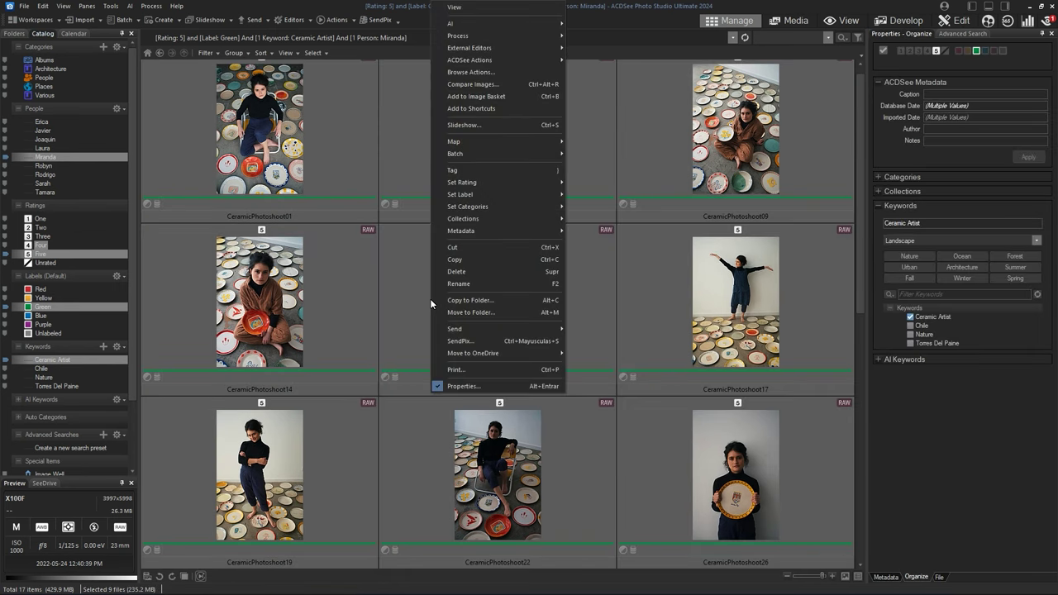
{"action": "left_click", "coordinate": [594, 161]}
{"action": "left_click", "coordinate": [428, 211]}
{"action": "type", "text": "Portfolio"}
{"action": "scroll", "coordinate": [579, 265], "scroll_direction": "down", "scroll_amount": 3}
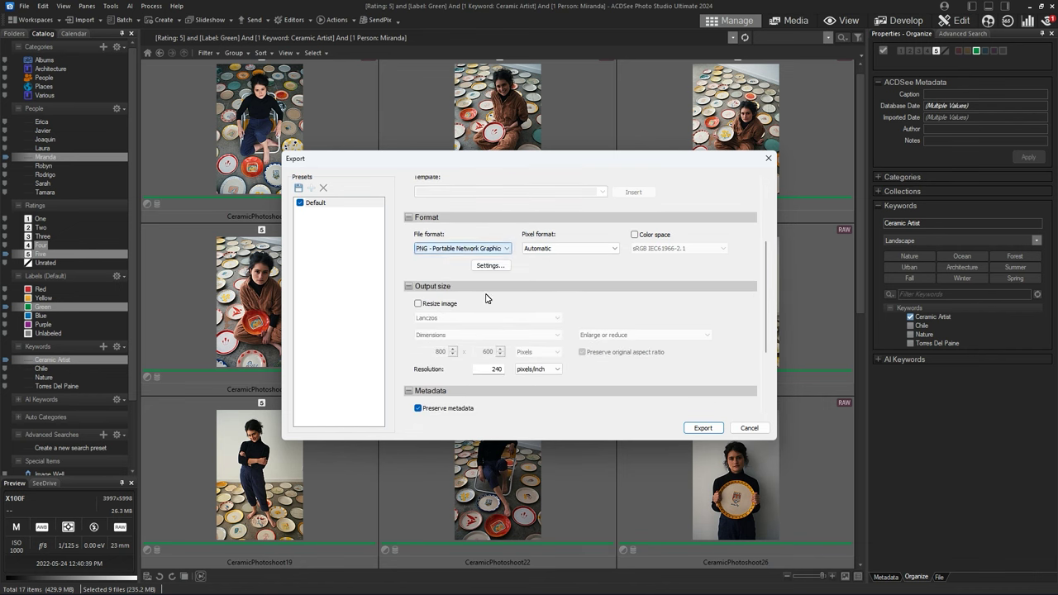
{"action": "scroll", "coordinate": [579, 264], "scroll_direction": "down", "scroll_amount": 5}
{"action": "left_click", "coordinate": [704, 428]}
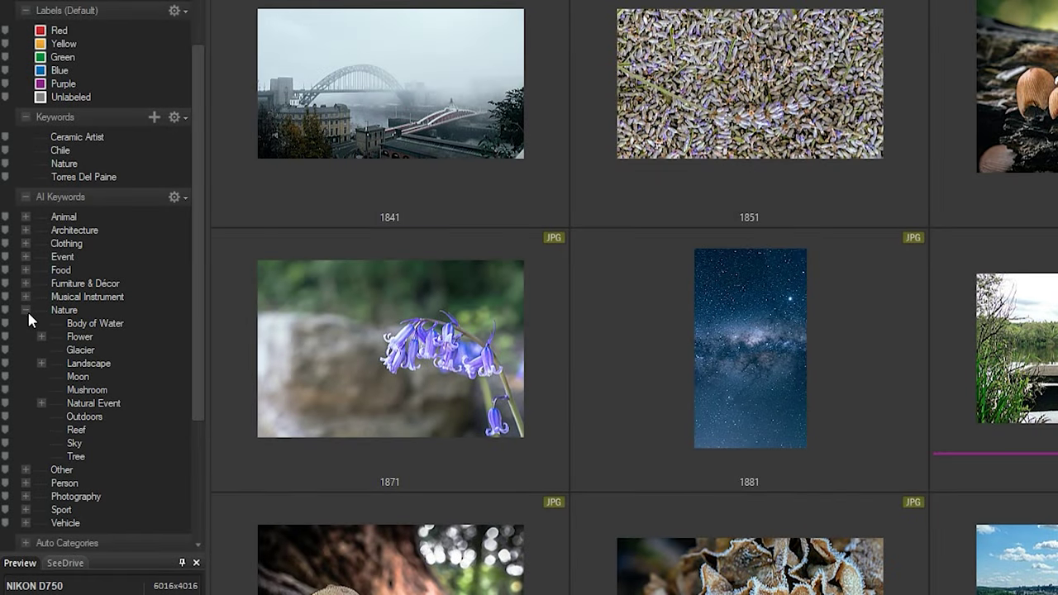
Step: Browse photos AI-tagged Sunset and Strawberry in the AI Keywords tree
{"action": "left_click", "coordinate": [42, 402]}
{"action": "left_click", "coordinate": [94, 470]}
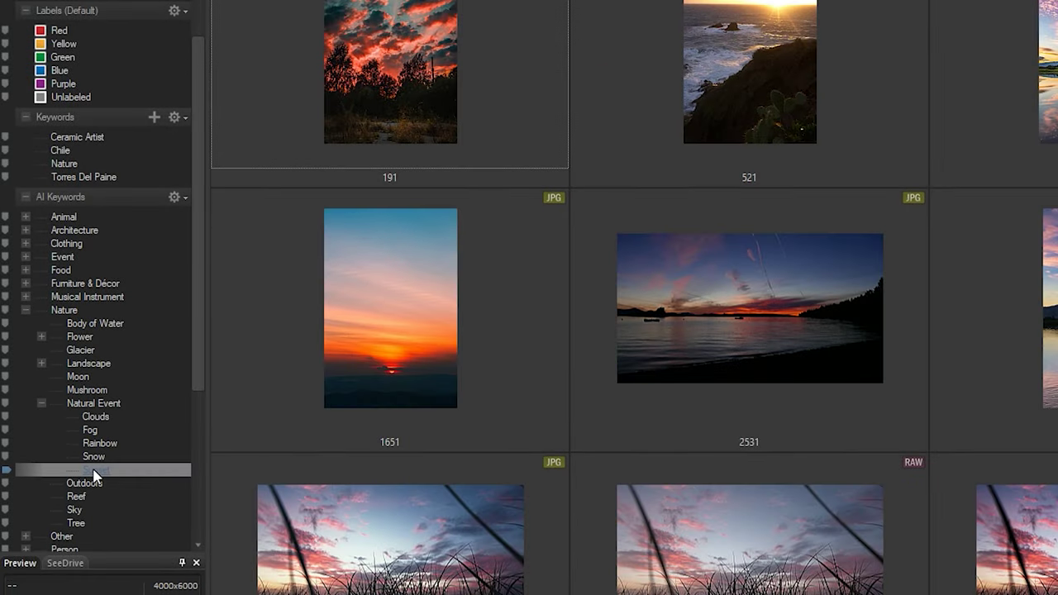
{"action": "left_click", "coordinate": [18, 377]}
{"action": "left_click", "coordinate": [18, 289]}
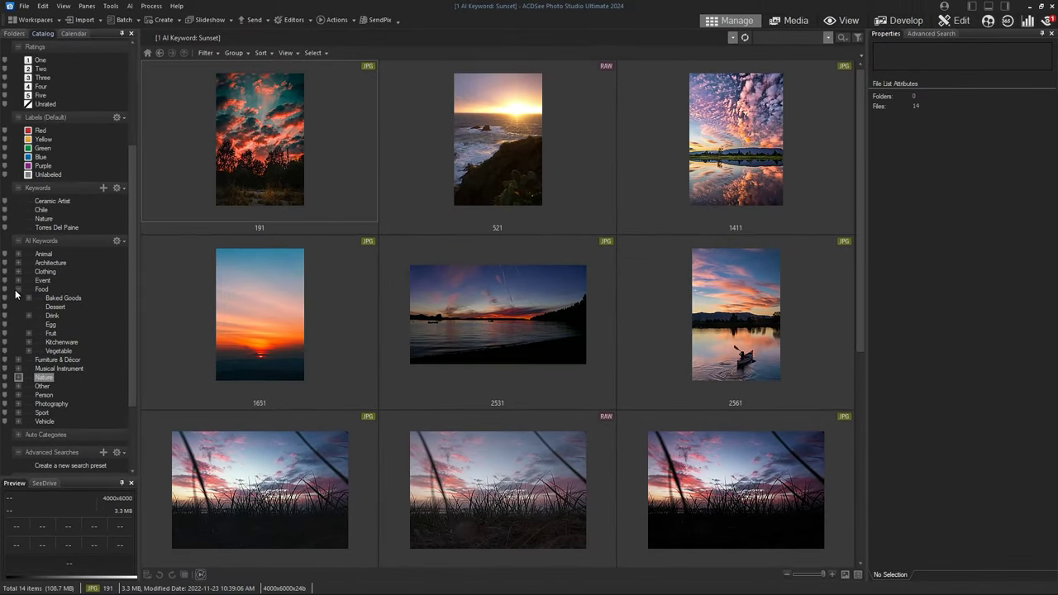
{"action": "left_click", "coordinate": [29, 333]}
{"action": "left_click", "coordinate": [66, 362]}
{"action": "left_click", "coordinate": [28, 333]}
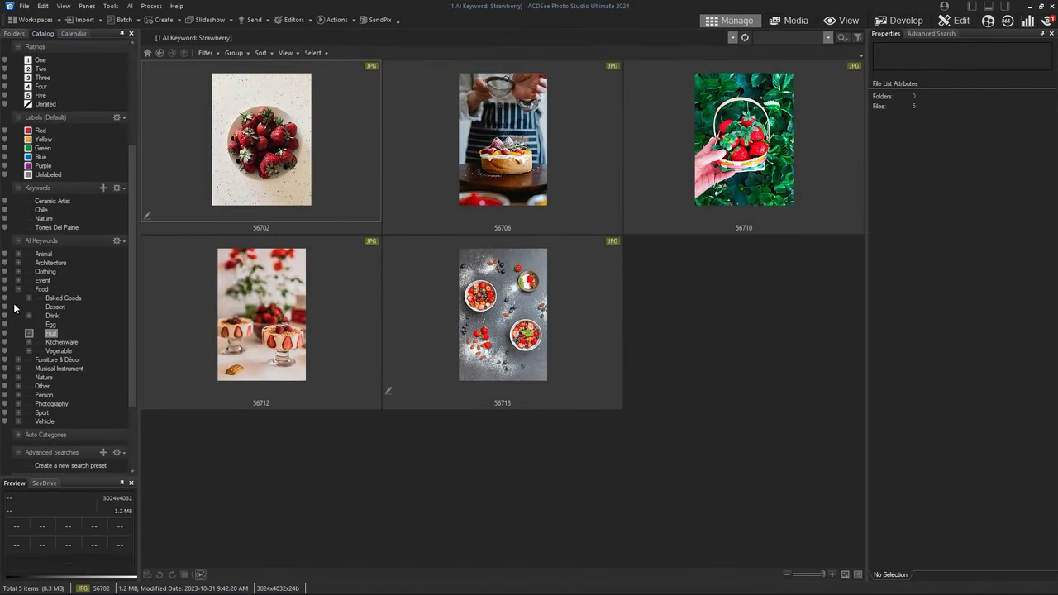
{"action": "left_click", "coordinate": [19, 290]}
Step: Show only three-star photos keyworded Torres Del Paine
{"action": "left_click", "coordinate": [52, 228]}
{"action": "scroll", "coordinate": [133, 190], "scroll_direction": "up", "scroll_amount": 2}
{"action": "scroll", "coordinate": [49, 196], "scroll_direction": "up", "scroll_amount": 1}
{"action": "left_click", "coordinate": [42, 193]}
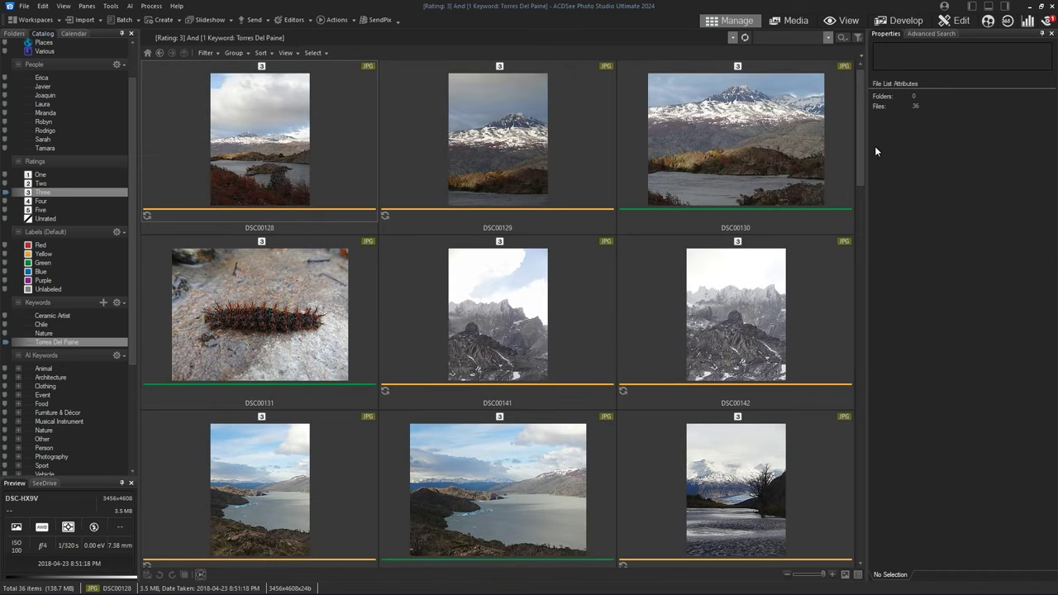